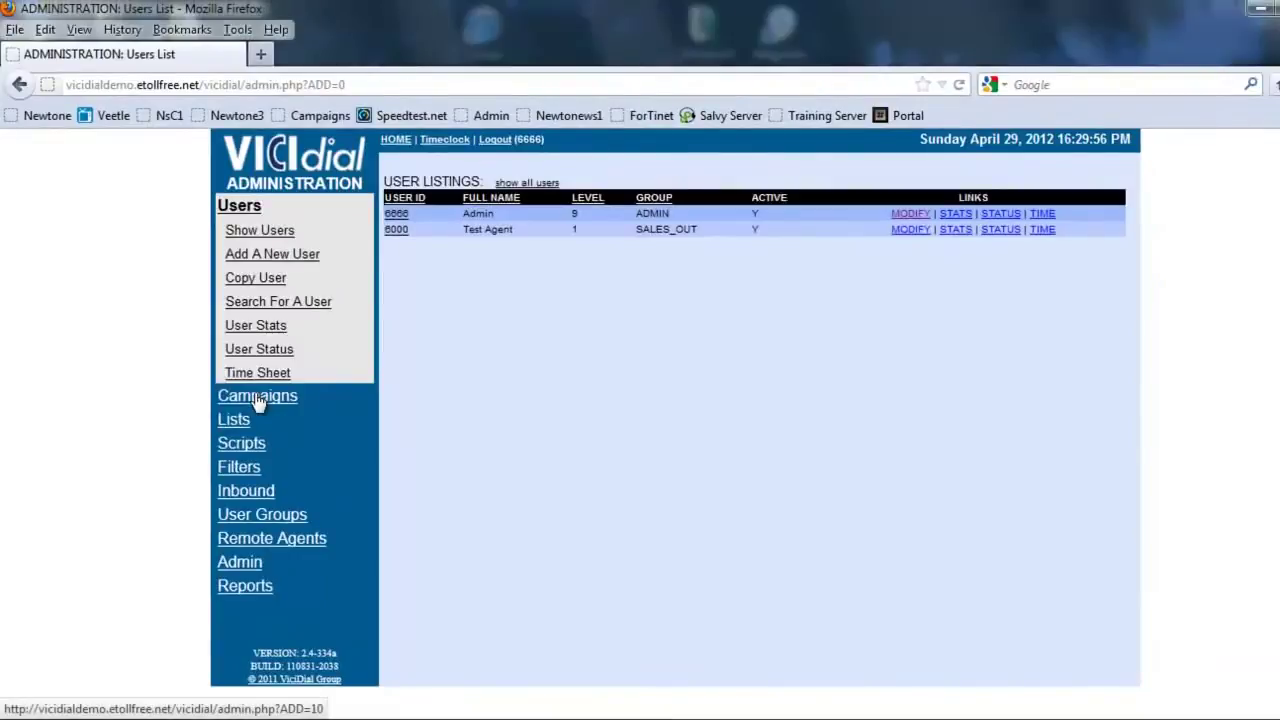
- Go to Campaigns and open the blank Add A New Campaign form
{"action": "left_click", "coordinate": [318, 340]}
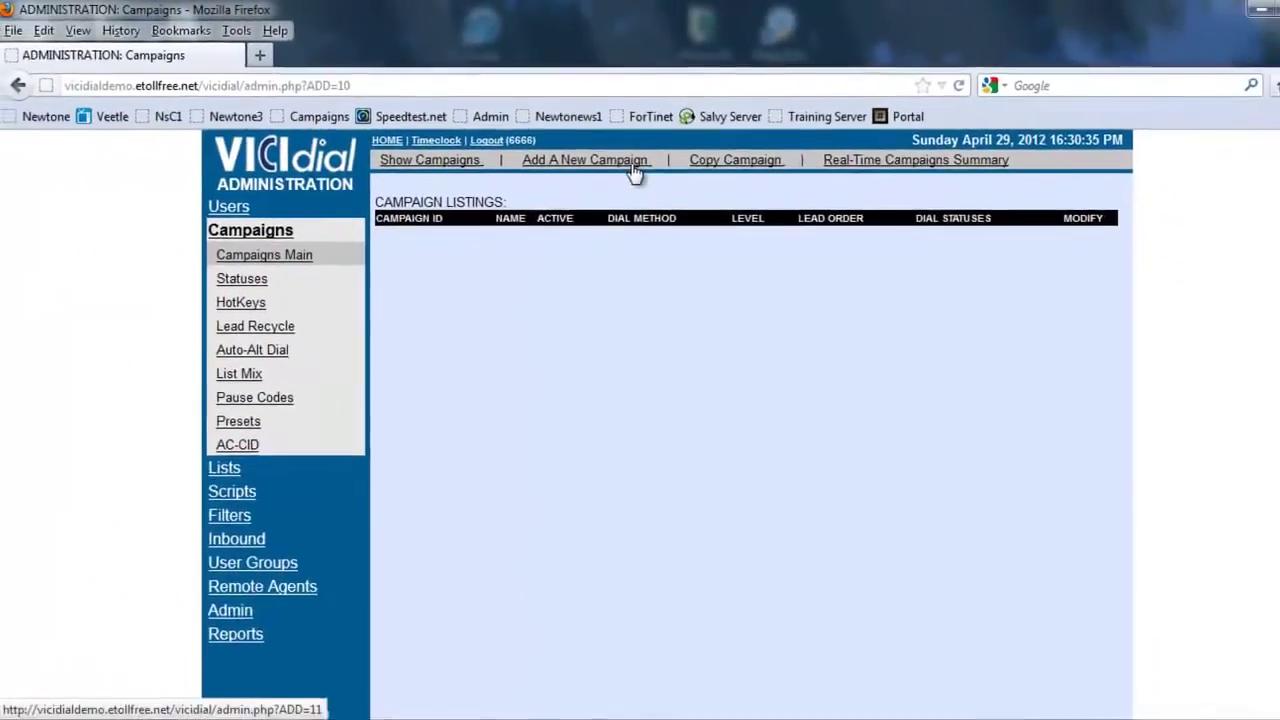
{"action": "left_click", "coordinate": [634, 173]}
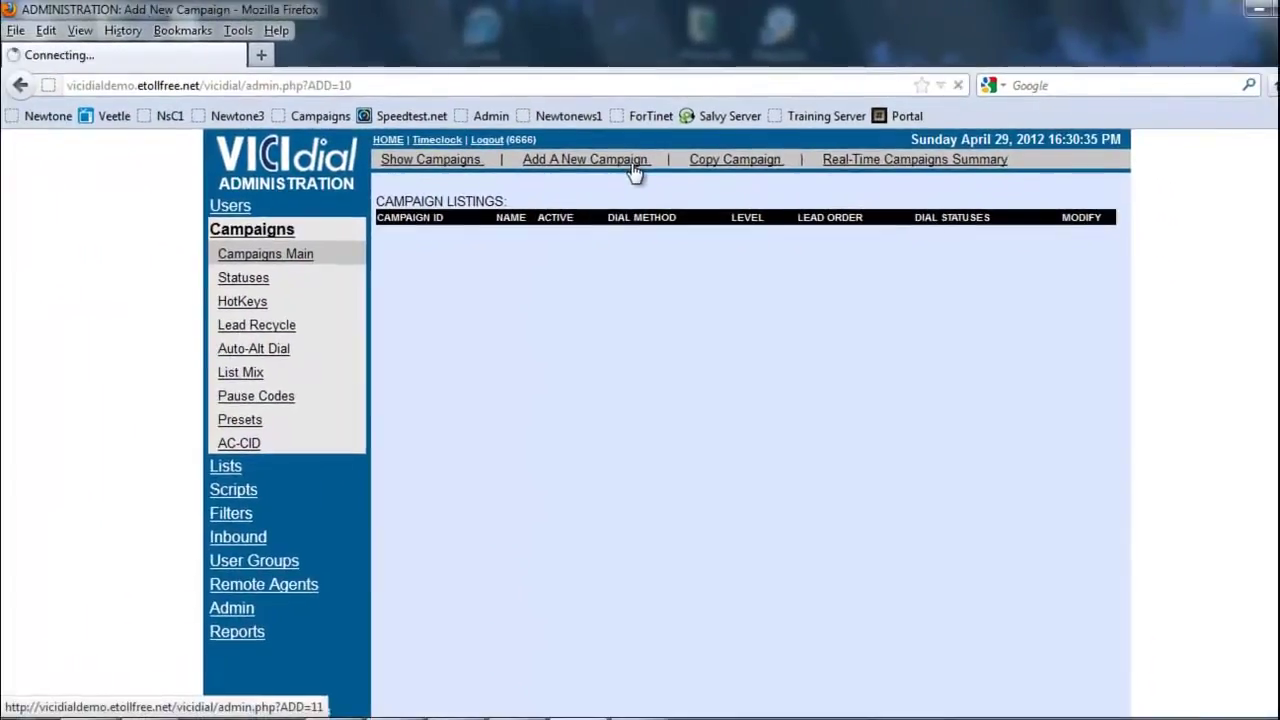
- Enter campaign ID TEST_OUT and campaign name 'Test Outbound Campaign'
{"action": "left_click", "coordinate": [593, 223]}
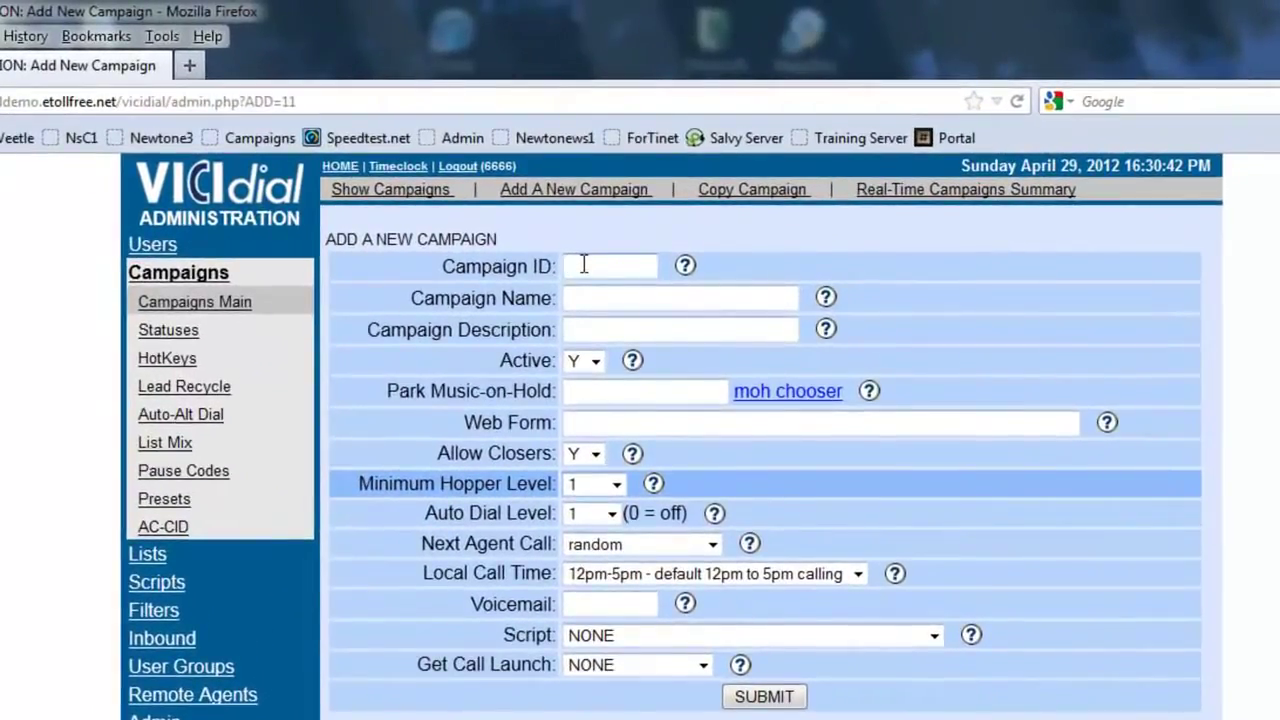
{"action": "type", "text": "TEST_OUT"}
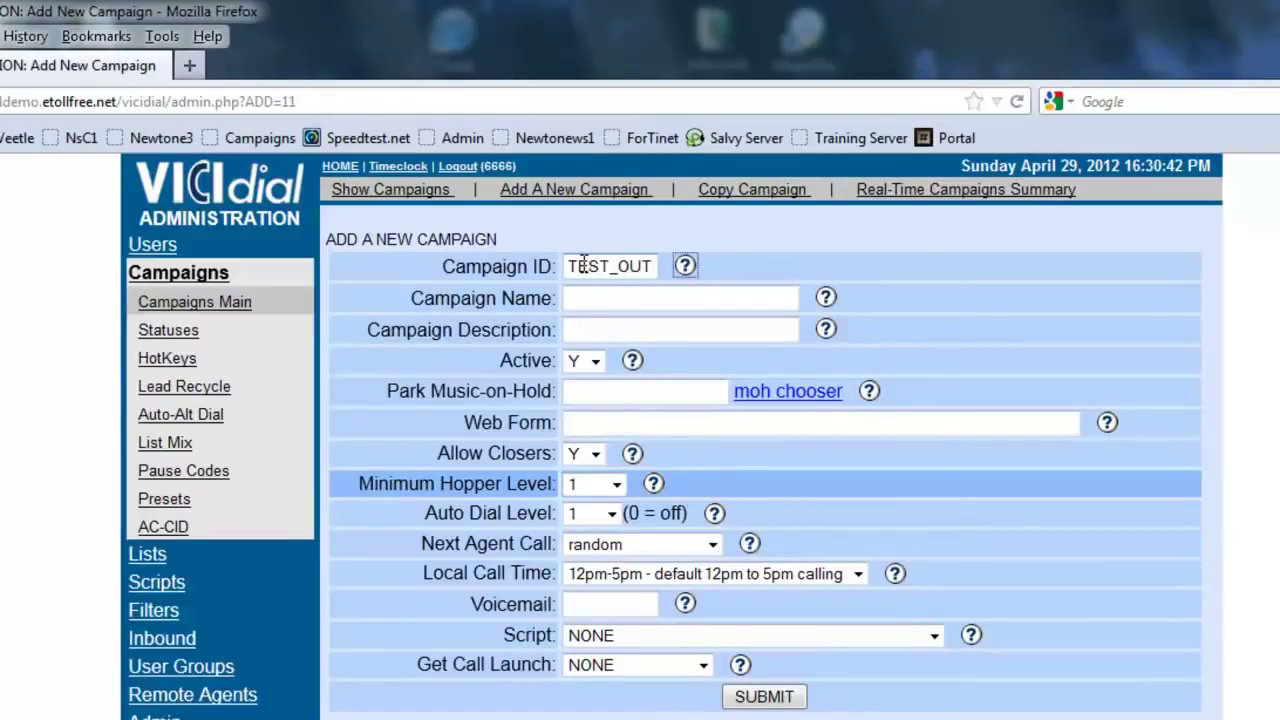
{"action": "key", "text": "Tab"}
{"action": "type", "text": "Test "}
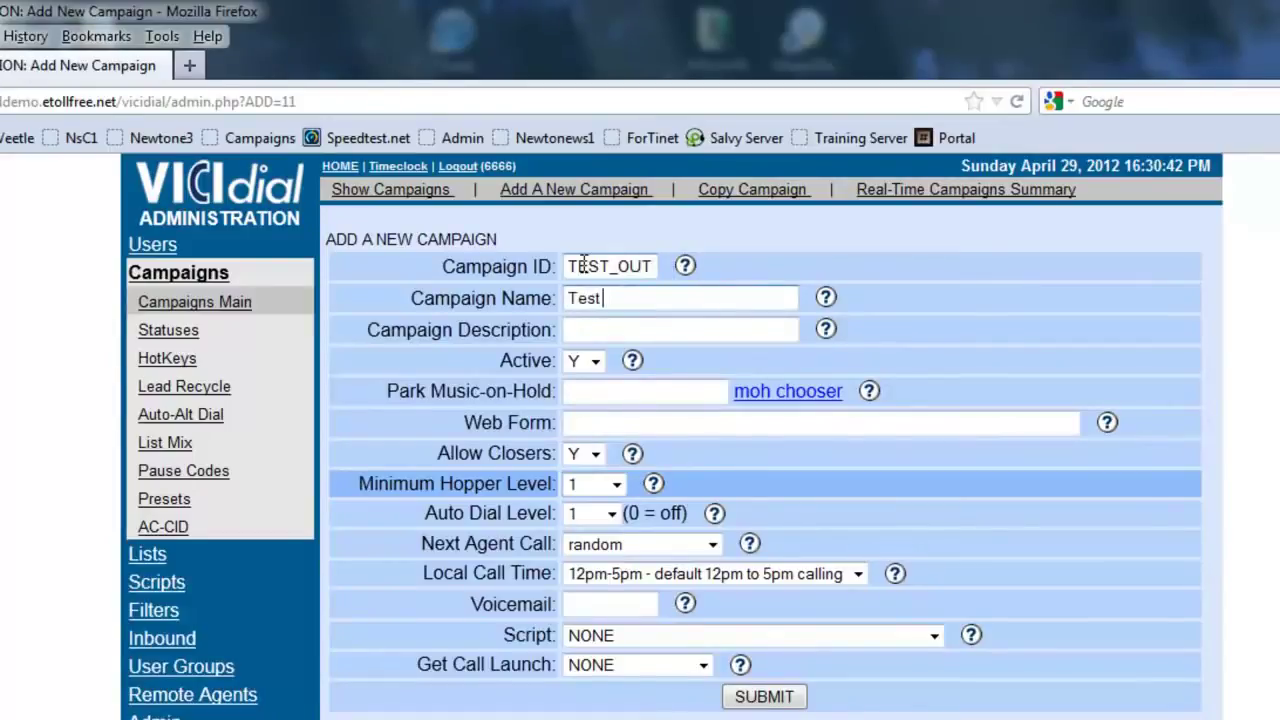
{"action": "type", "text": "Outbound Campa"}
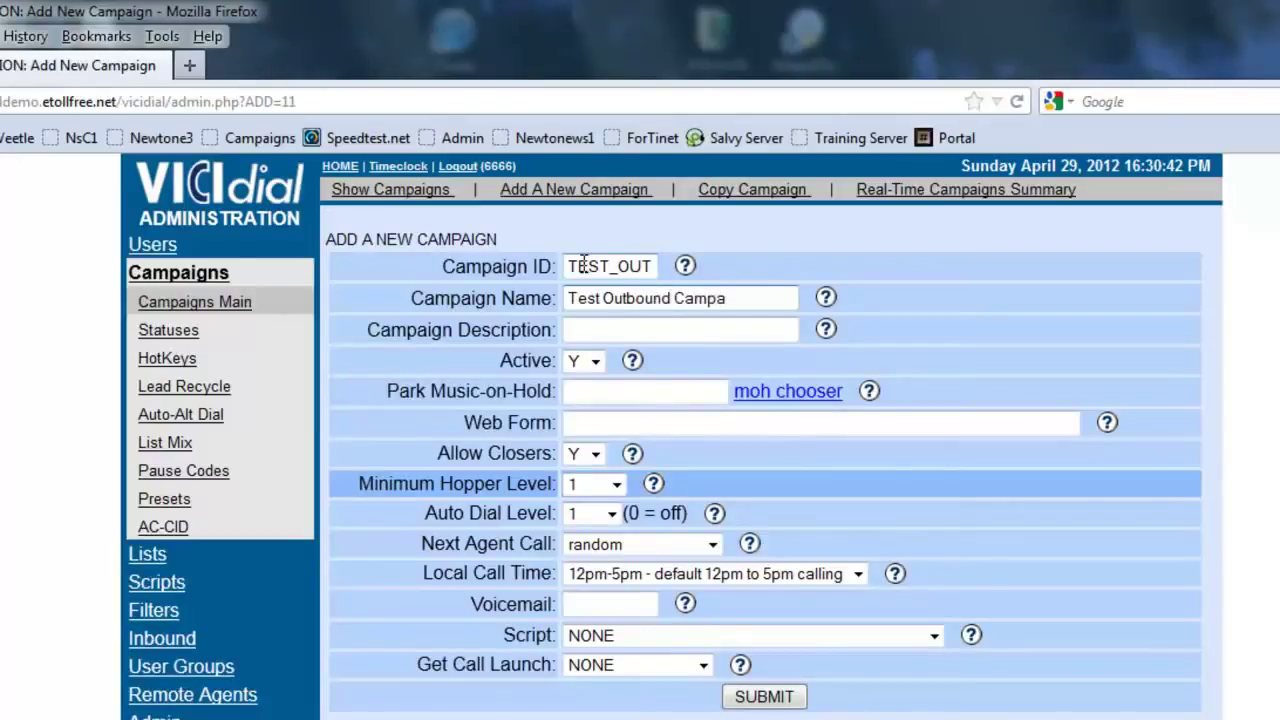
{"action": "type", "text": "ign"}
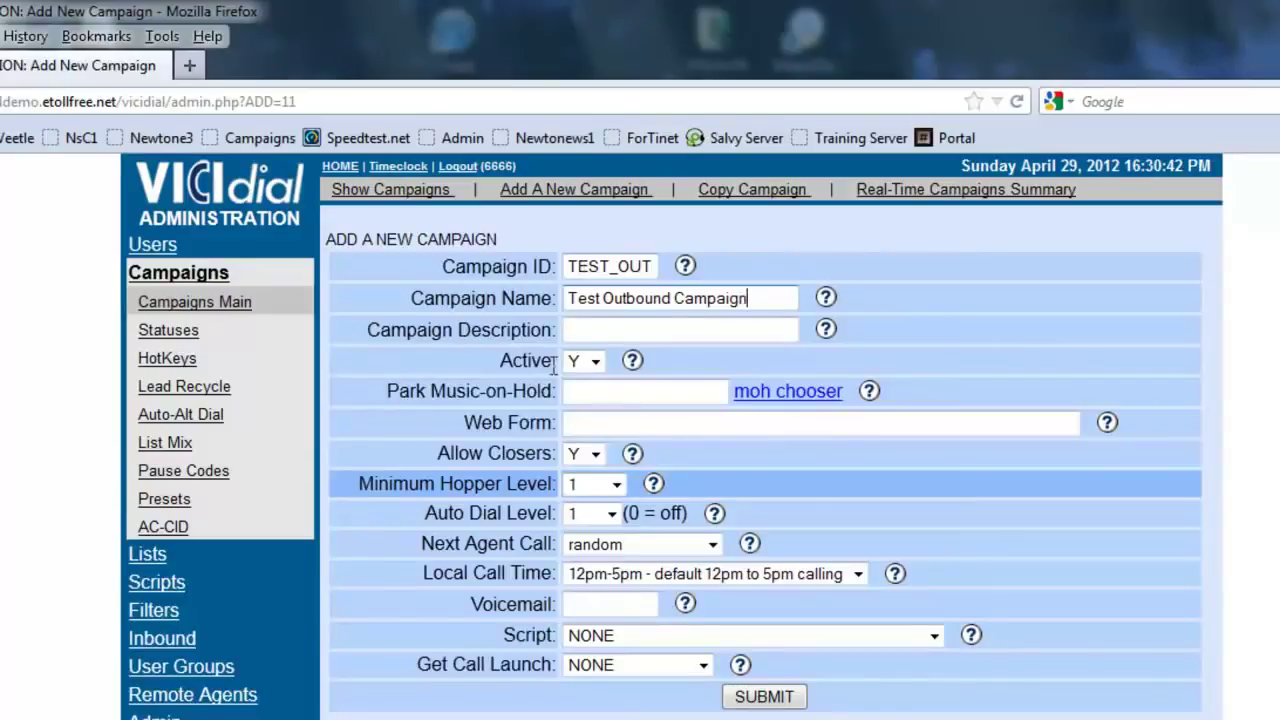
{"action": "left_click", "coordinate": [564, 393]}
- Set Next Agent Call to longest_wait_time and attach the CALLNOTES script
{"action": "left_click", "coordinate": [578, 550]}
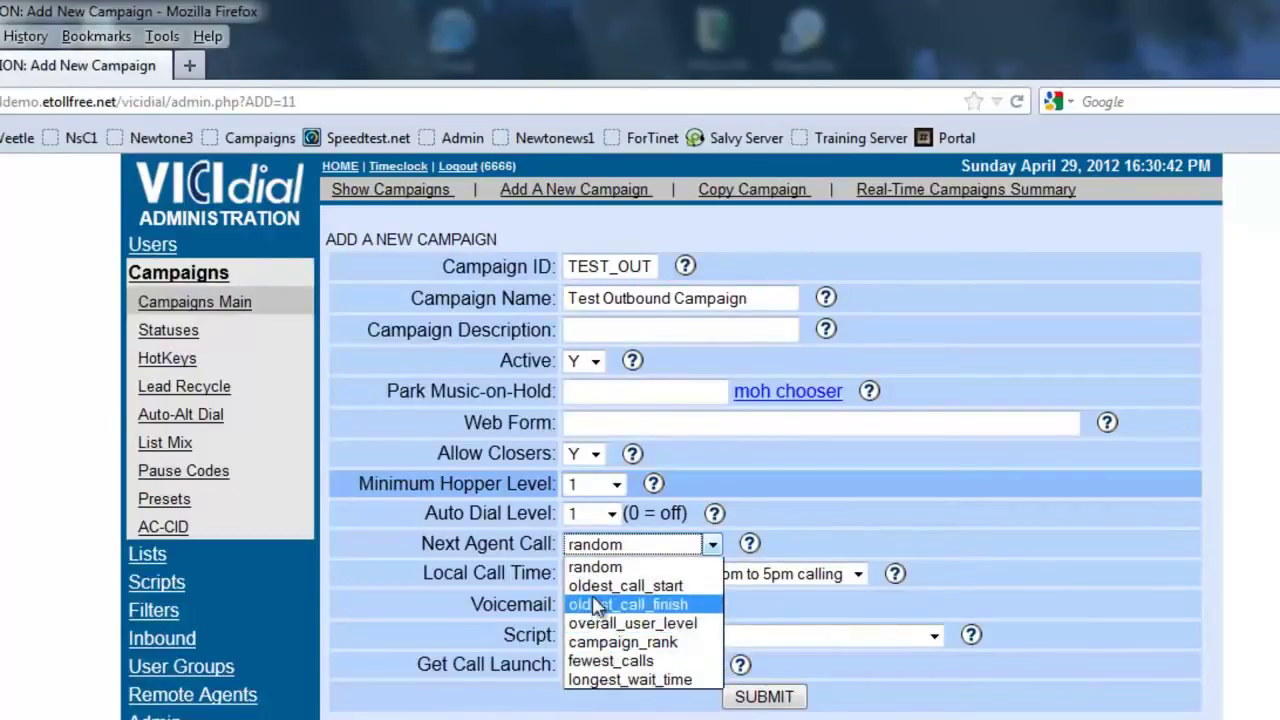
{"action": "left_click", "coordinate": [577, 677]}
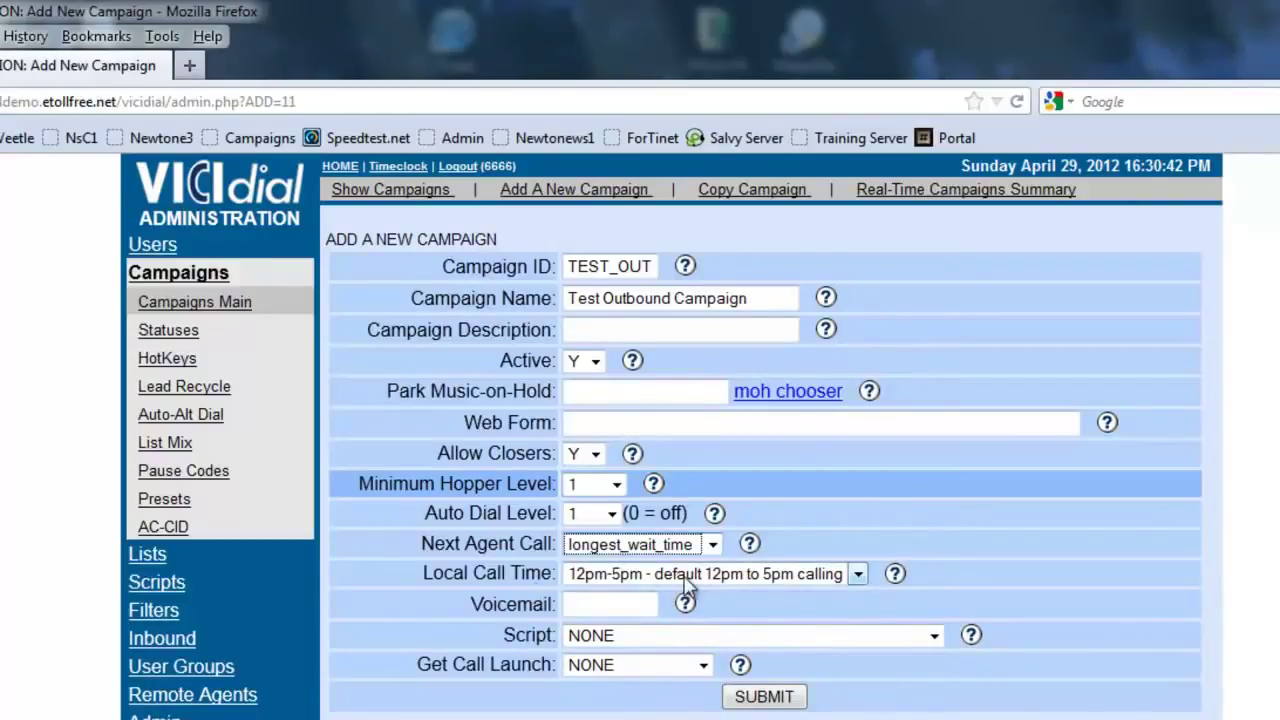
{"action": "left_click", "coordinate": [598, 643]}
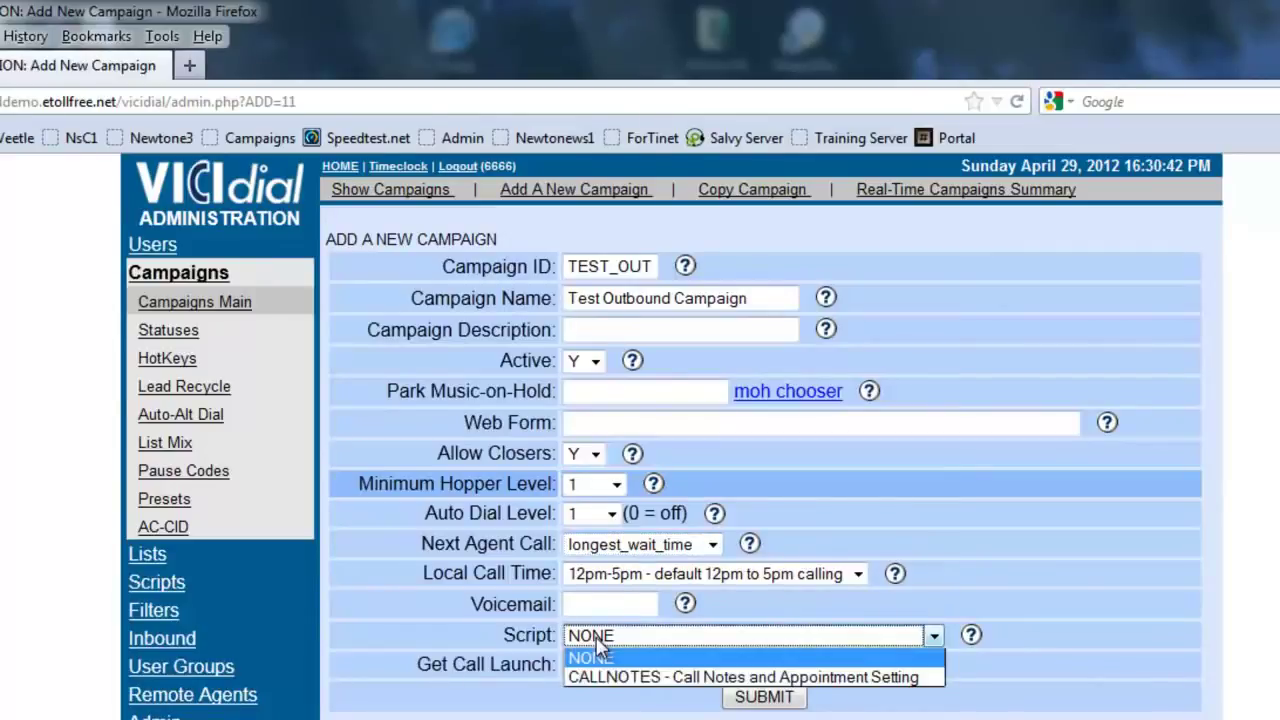
{"action": "left_click", "coordinate": [598, 679]}
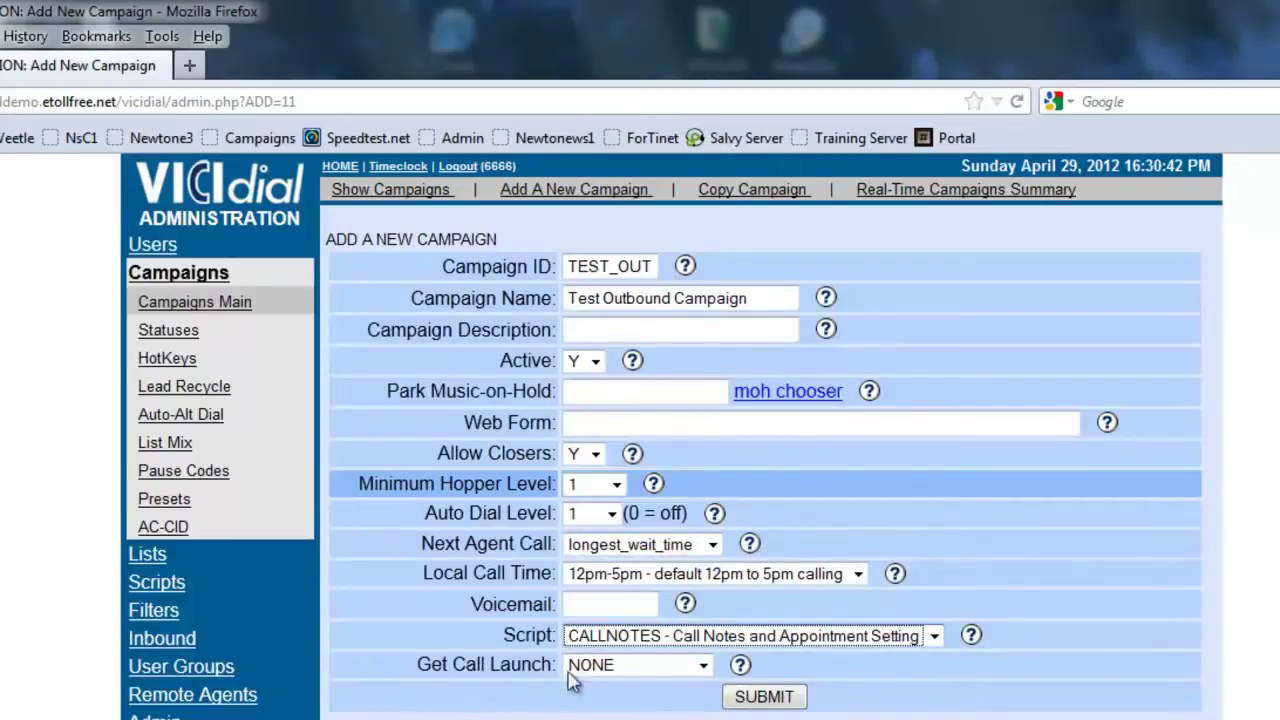
- Set Get Call Launch to SCRIPT
{"action": "left_click", "coordinate": [580, 667]}
{"action": "left_click", "coordinate": [609, 698]}
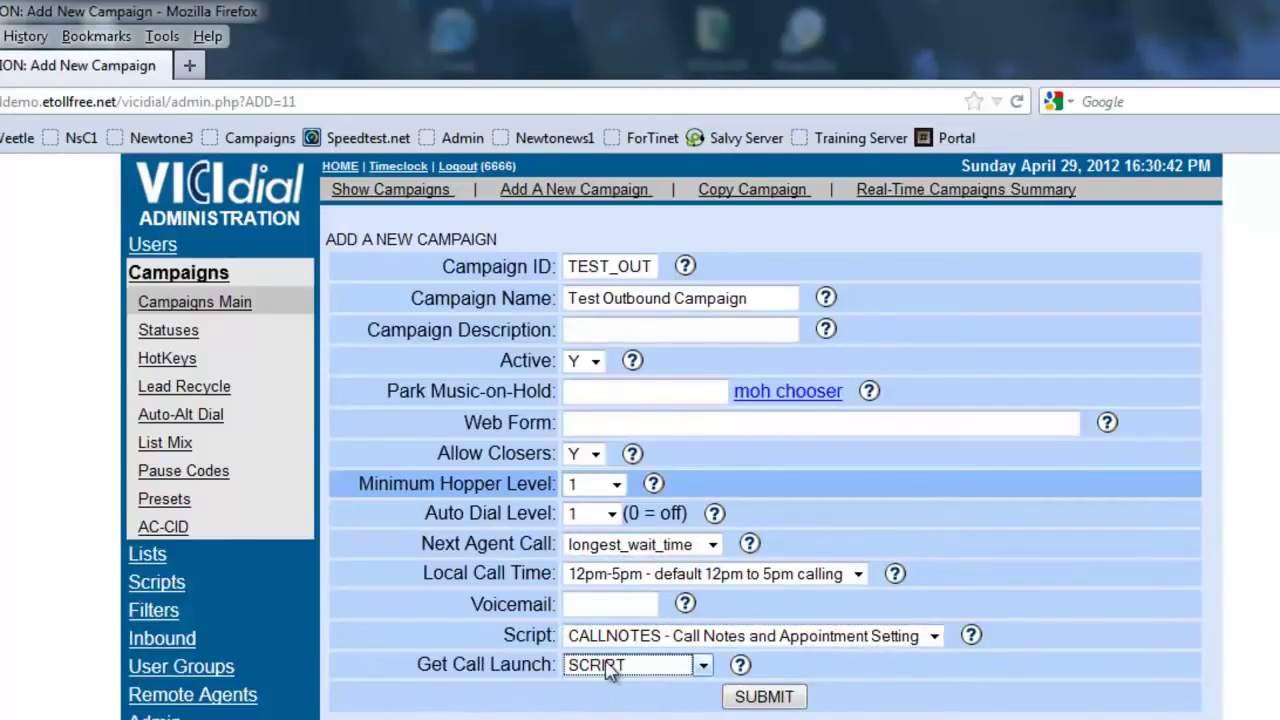
{"action": "left_click", "coordinate": [586, 426]}
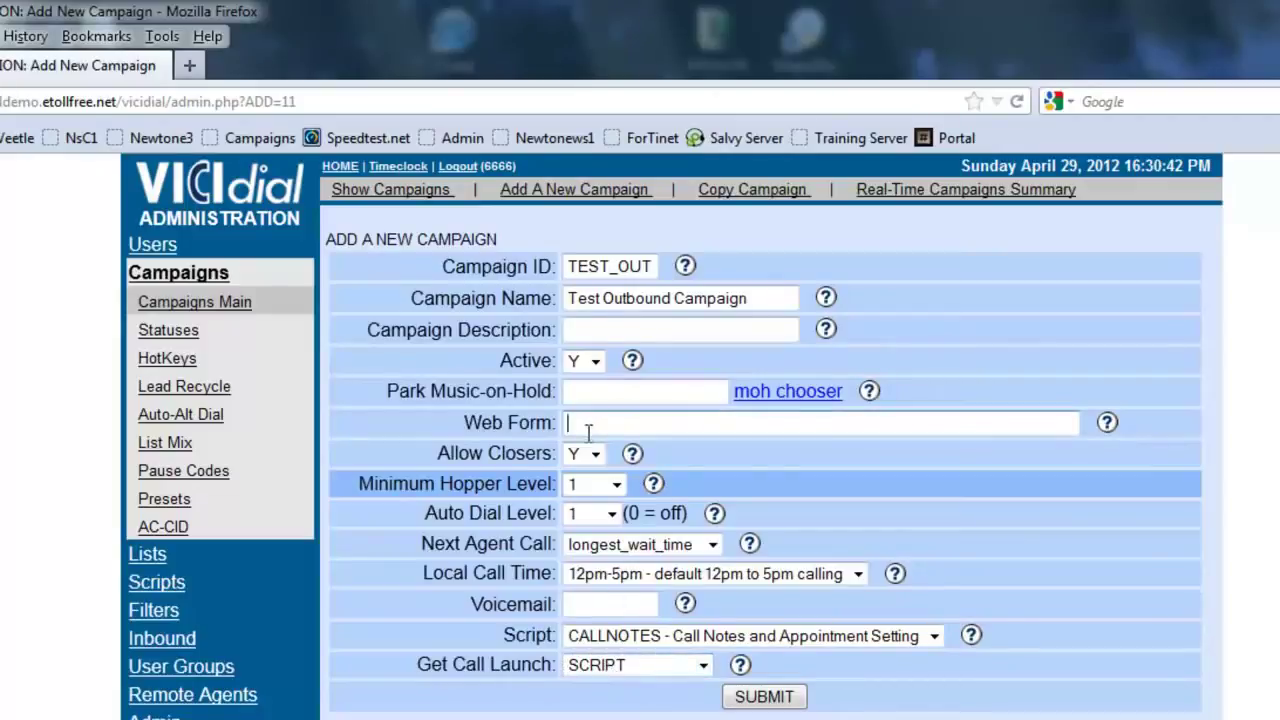
{"action": "left_click", "coordinate": [679, 667]}
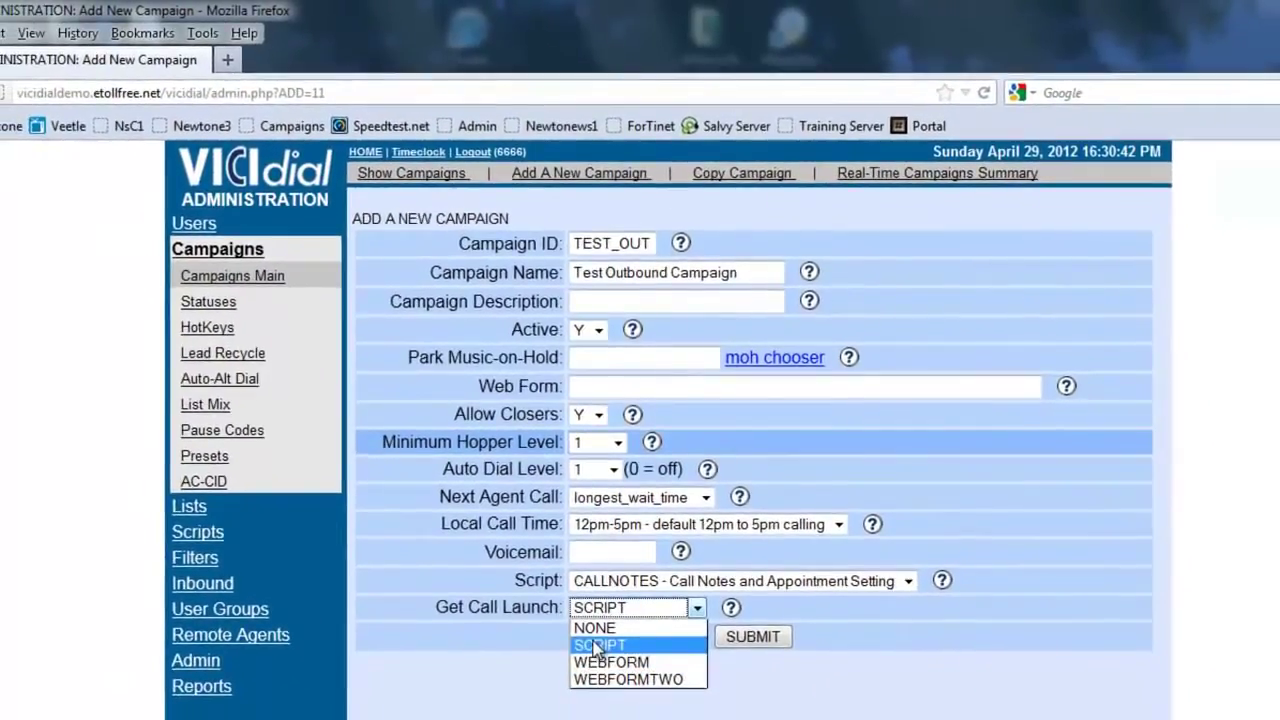
{"action": "left_click", "coordinate": [600, 682]}
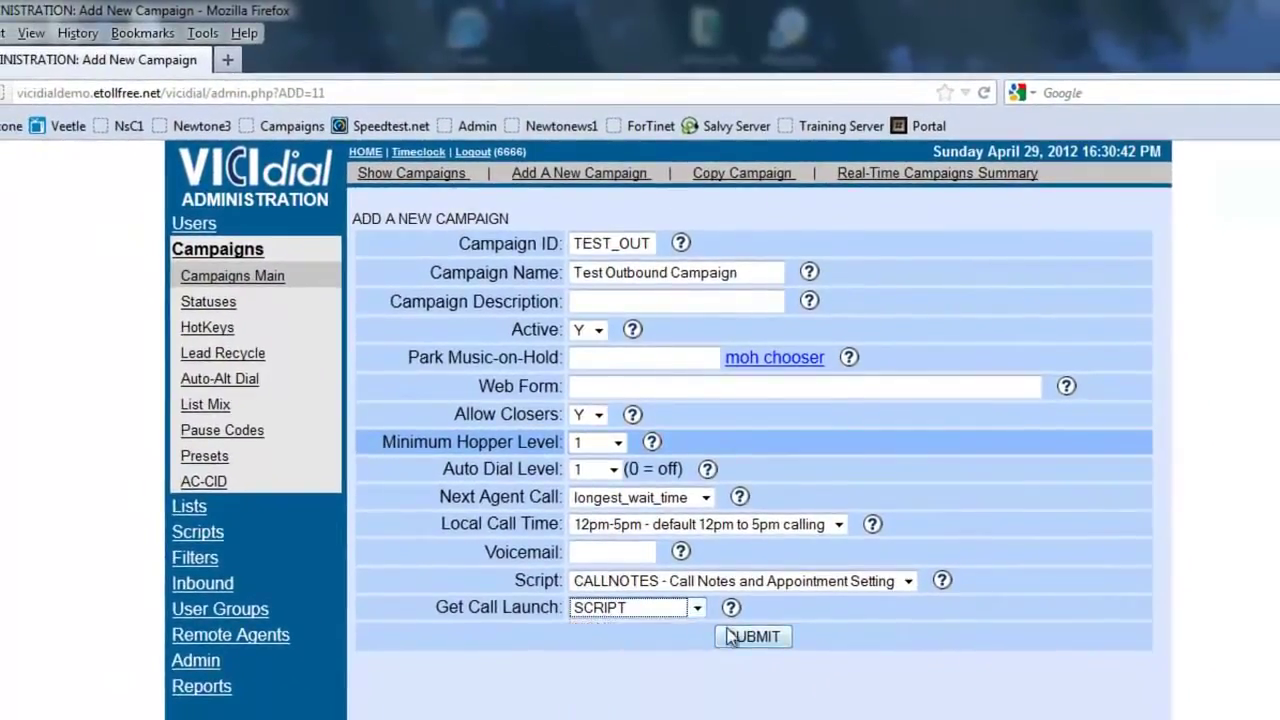
- Submit the TEST_OUT campaign and review its detail page down to the NEW dial status
{"action": "left_click", "coordinate": [745, 678]}
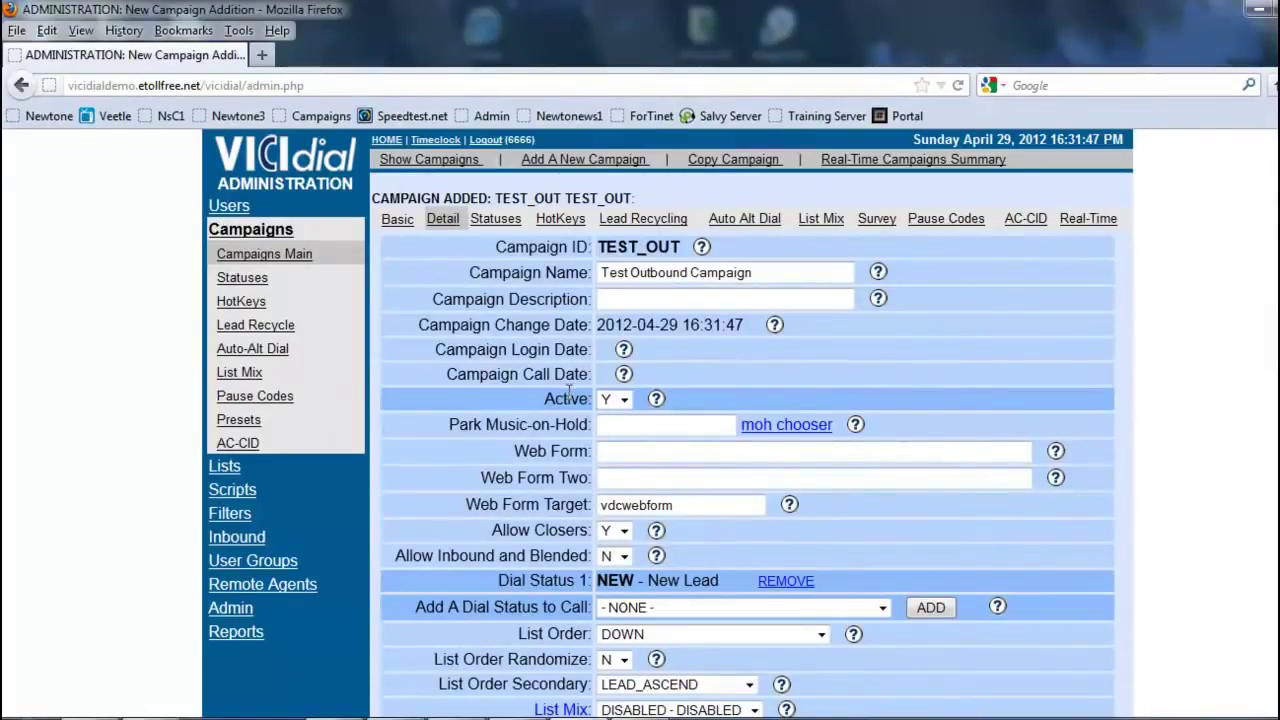
{"action": "scroll", "coordinate": [568, 392], "scroll_direction": "down", "scroll_amount": 20}
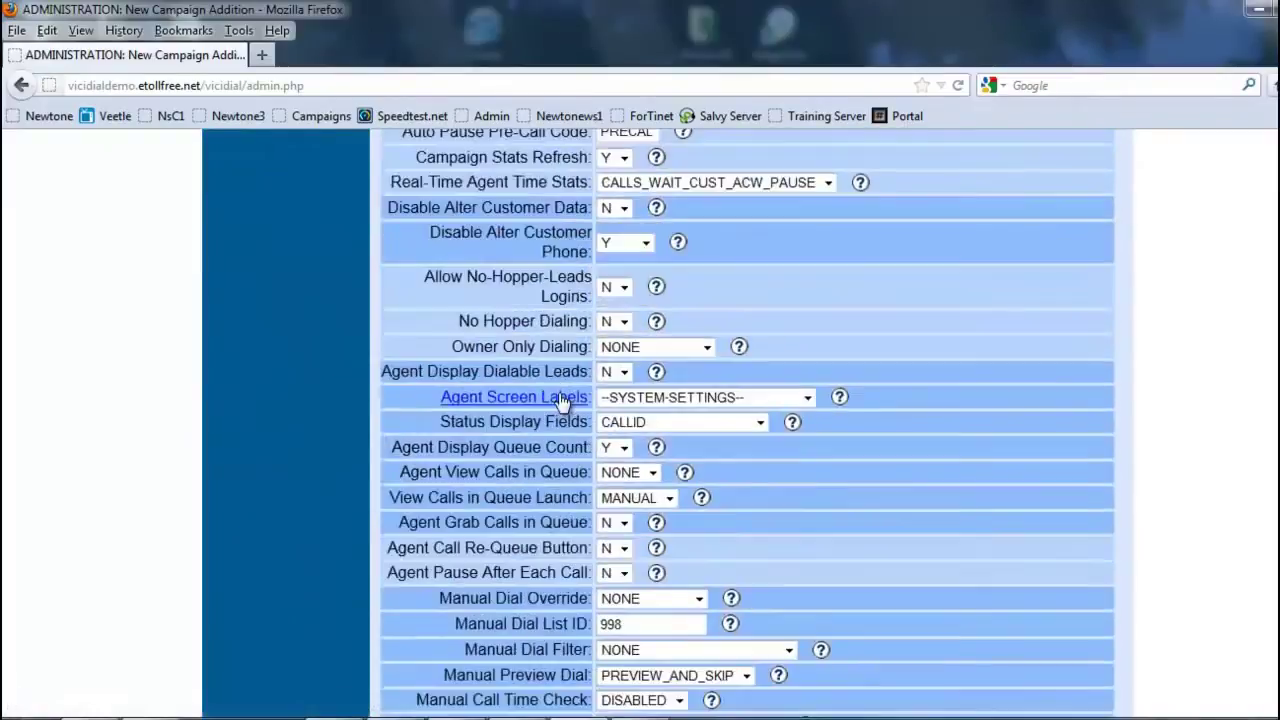
{"action": "scroll", "coordinate": [562, 400], "scroll_direction": "up", "scroll_amount": 20}
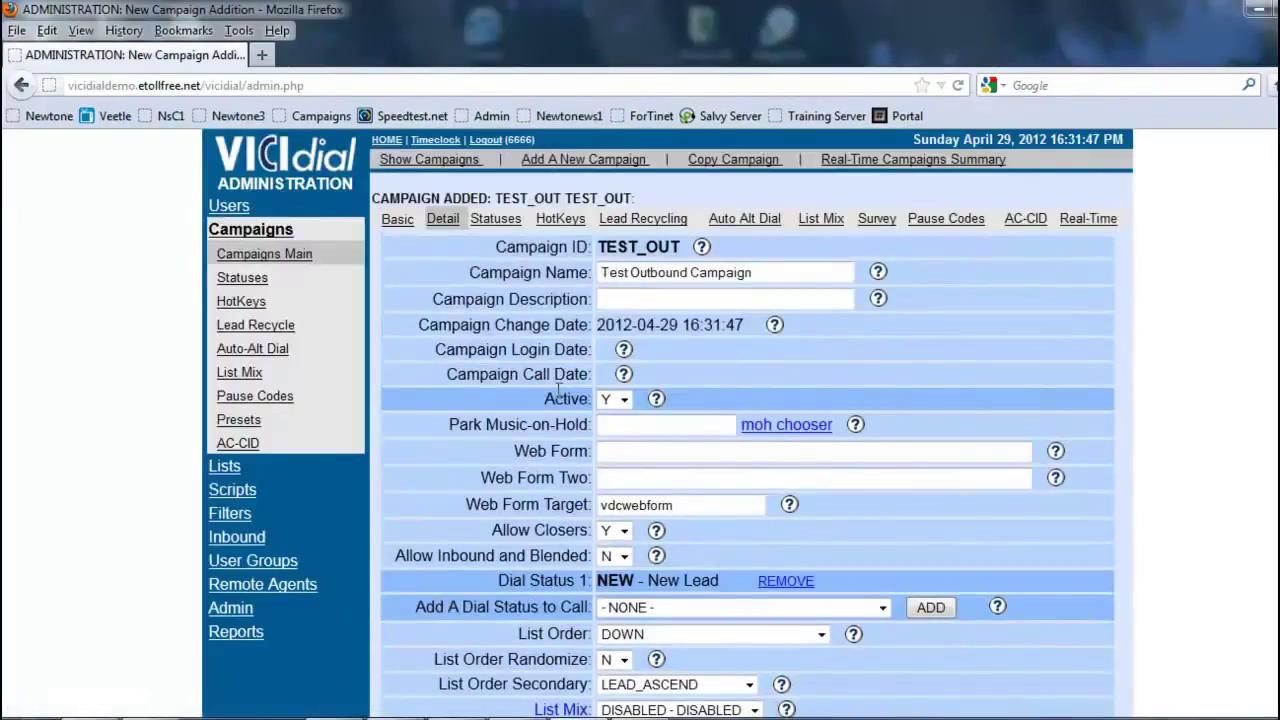
{"action": "scroll", "coordinate": [558, 390], "scroll_direction": "down", "scroll_amount": 2}
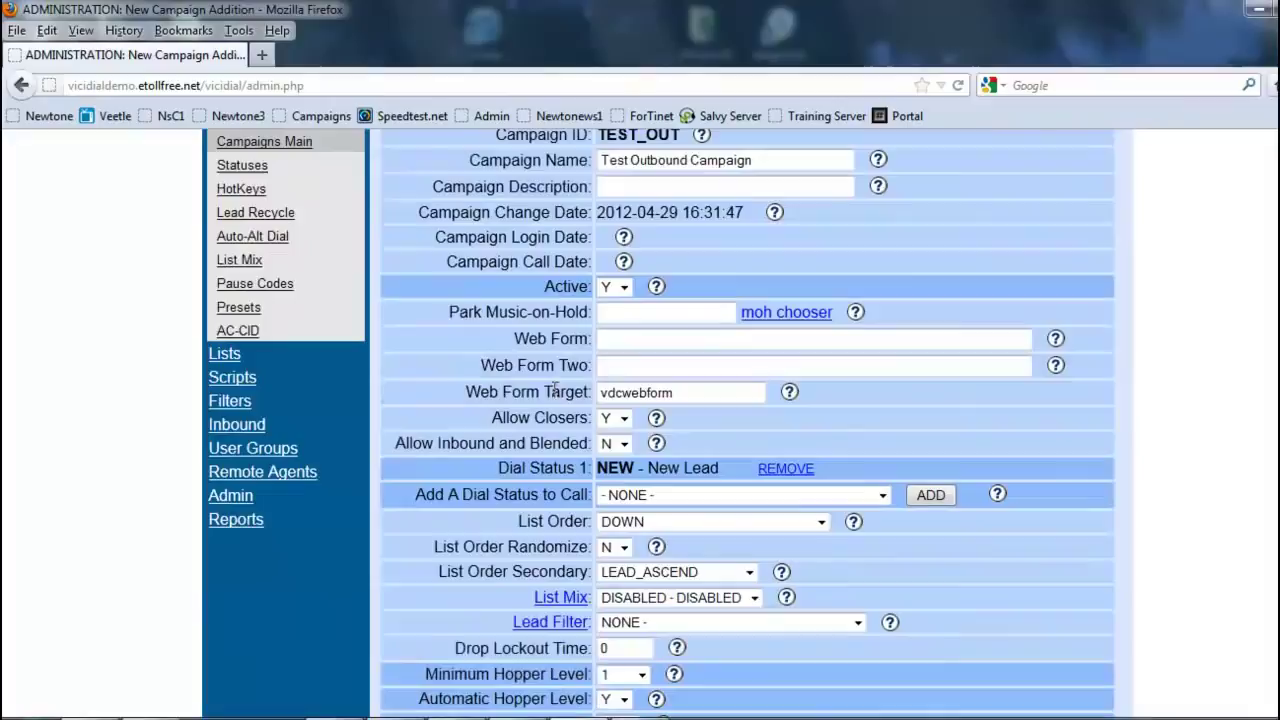
{"action": "scroll", "coordinate": [556, 389], "scroll_direction": "down", "scroll_amount": 2}
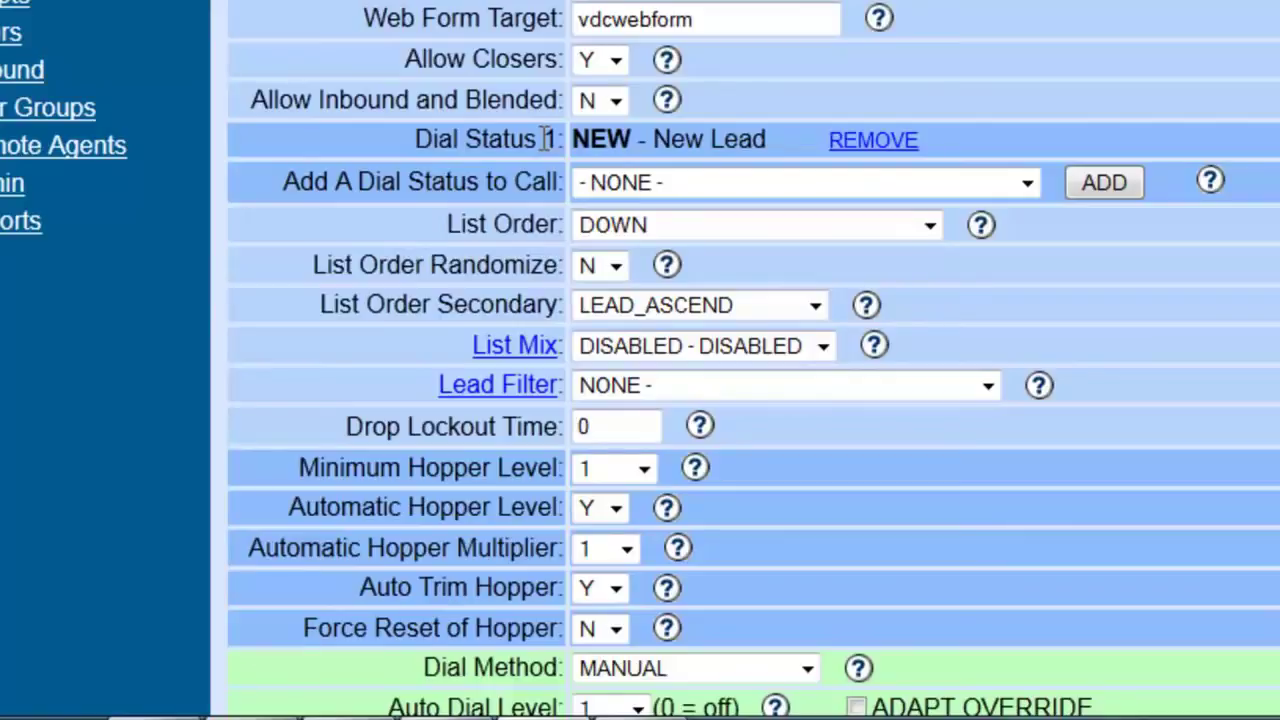
{"action": "left_click", "coordinate": [697, 190]}
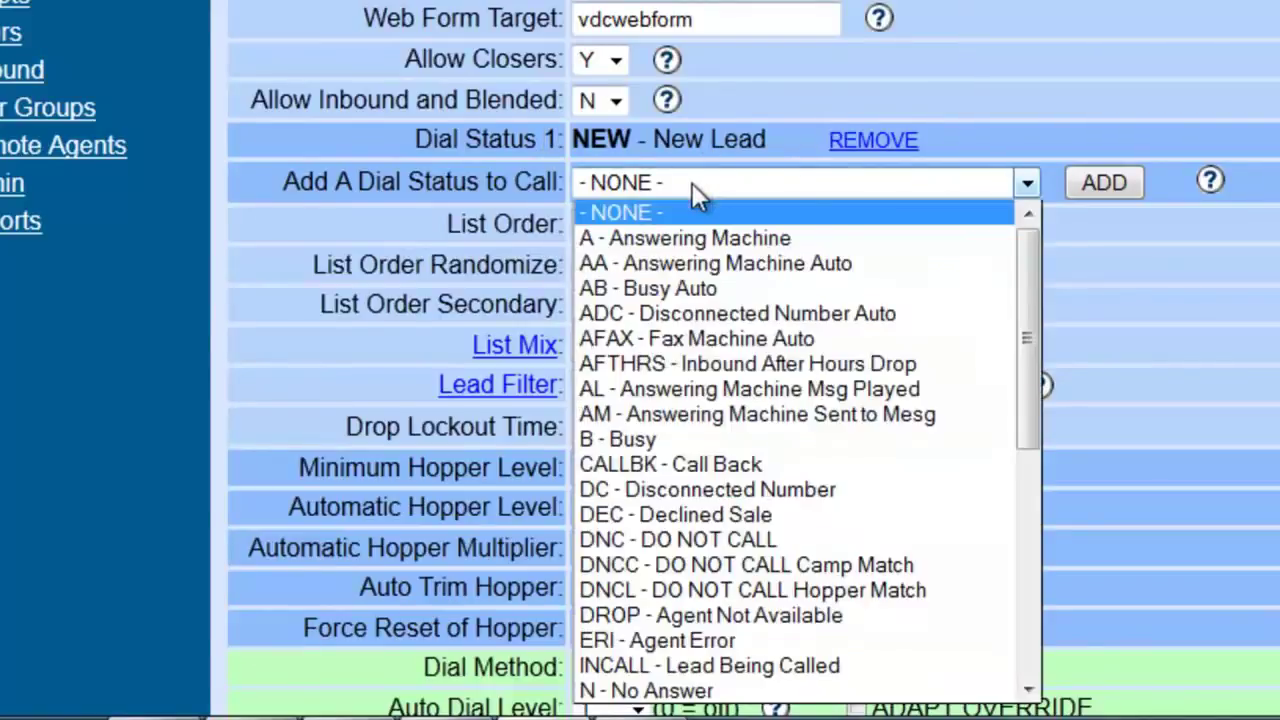
{"action": "left_click", "coordinate": [693, 262]}
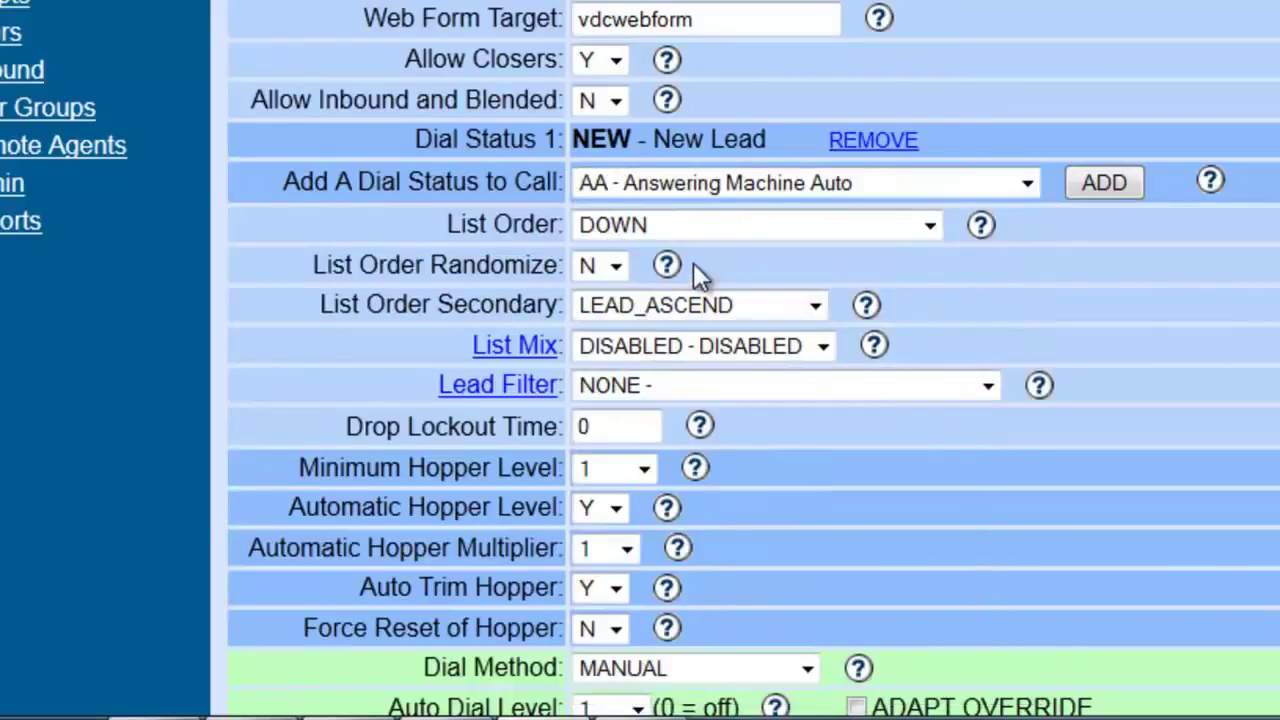
{"action": "left_click", "coordinate": [1122, 190]}
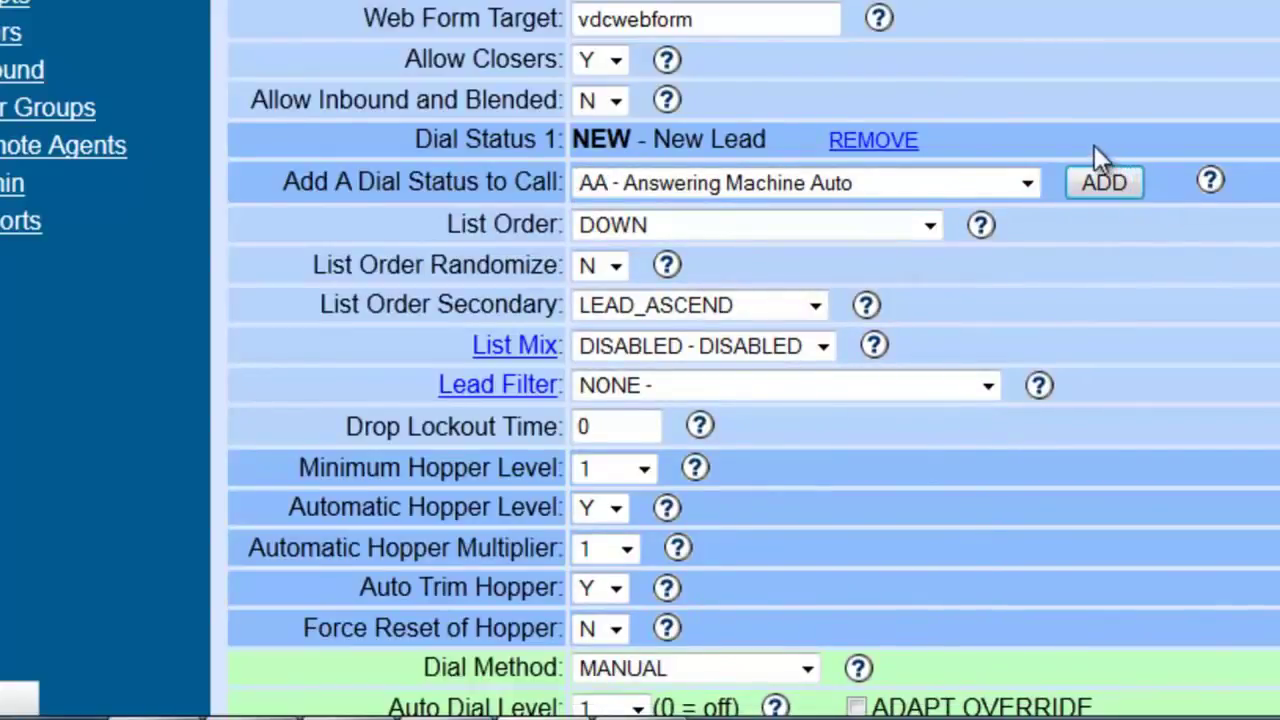
{"action": "scroll", "coordinate": [896, 528], "scroll_direction": "down", "scroll_amount": 3}
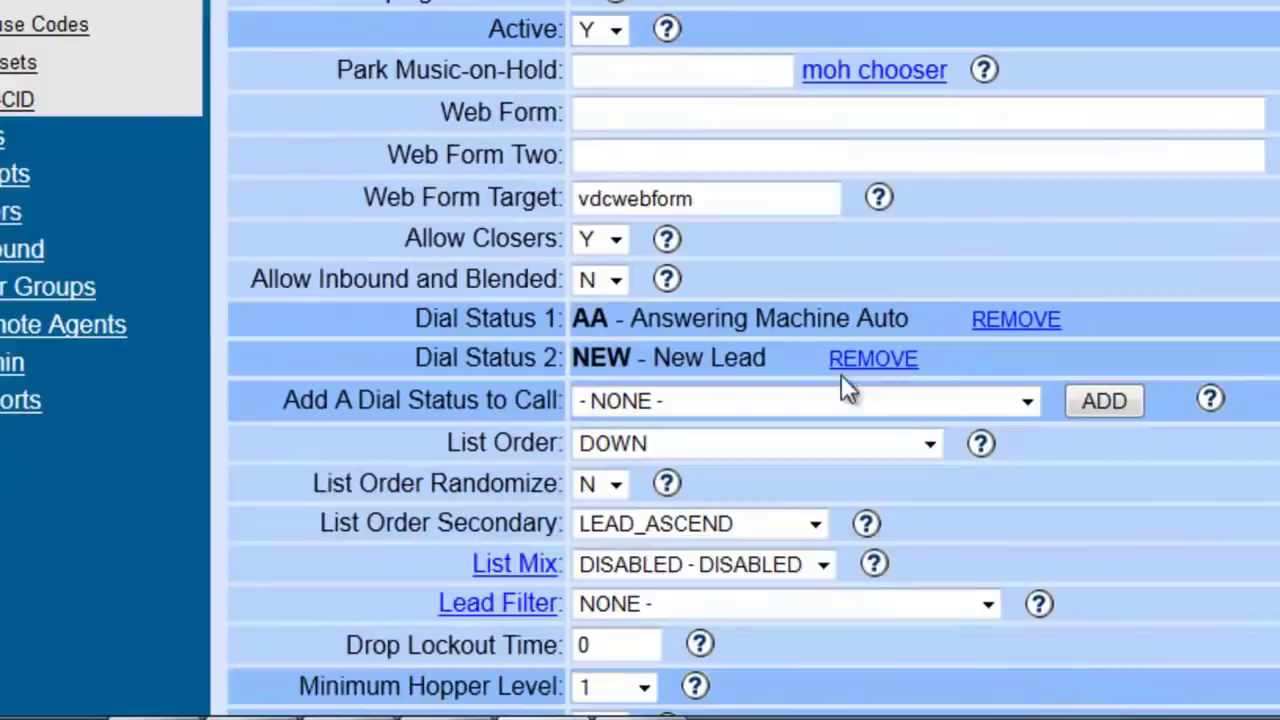
{"action": "left_click", "coordinate": [929, 404]}
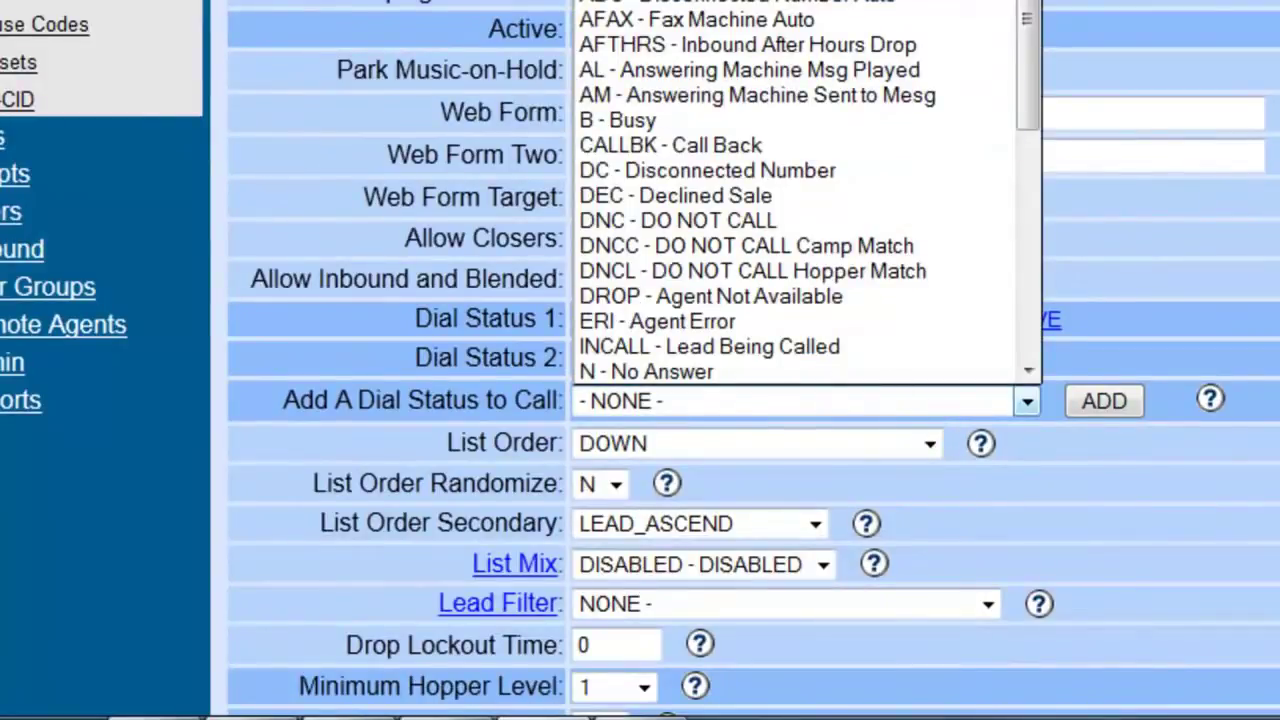
{"action": "scroll", "coordinate": [963, 215], "scroll_direction": "up", "scroll_amount": 1}
{"action": "left_click", "coordinate": [700, 45]}
{"action": "left_click", "coordinate": [1102, 404]}
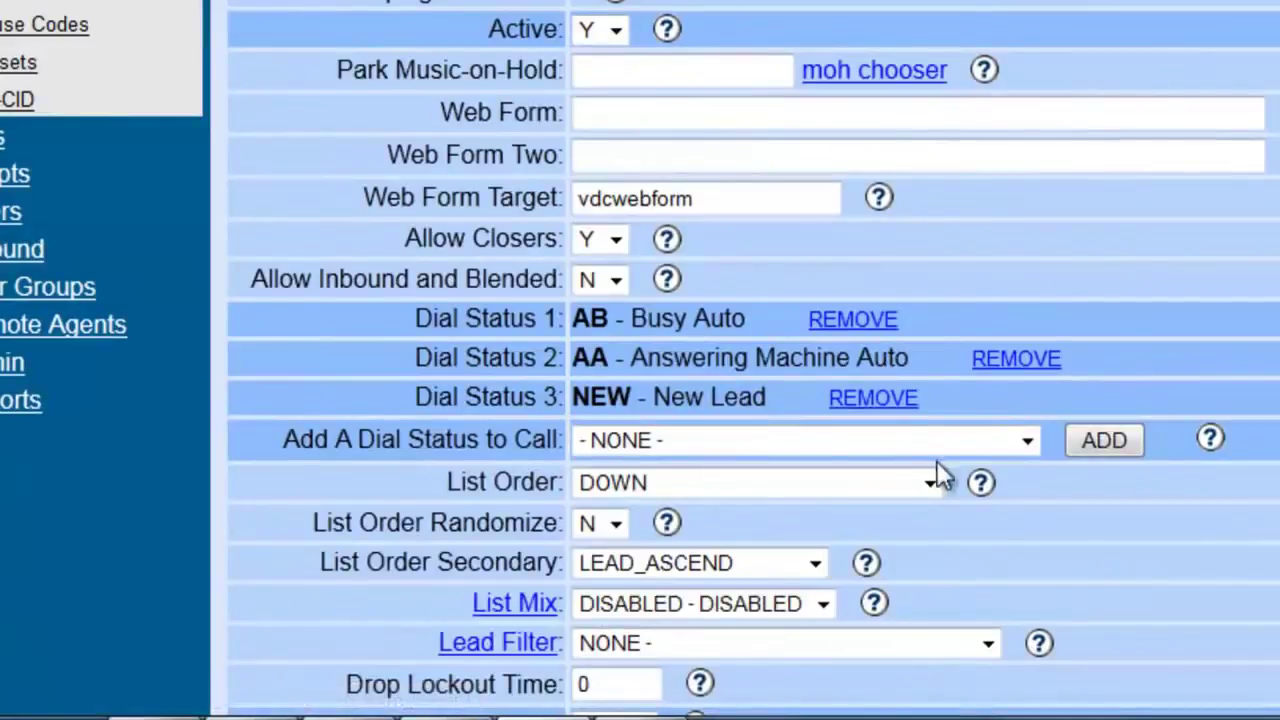
{"action": "left_click", "coordinate": [1019, 448]}
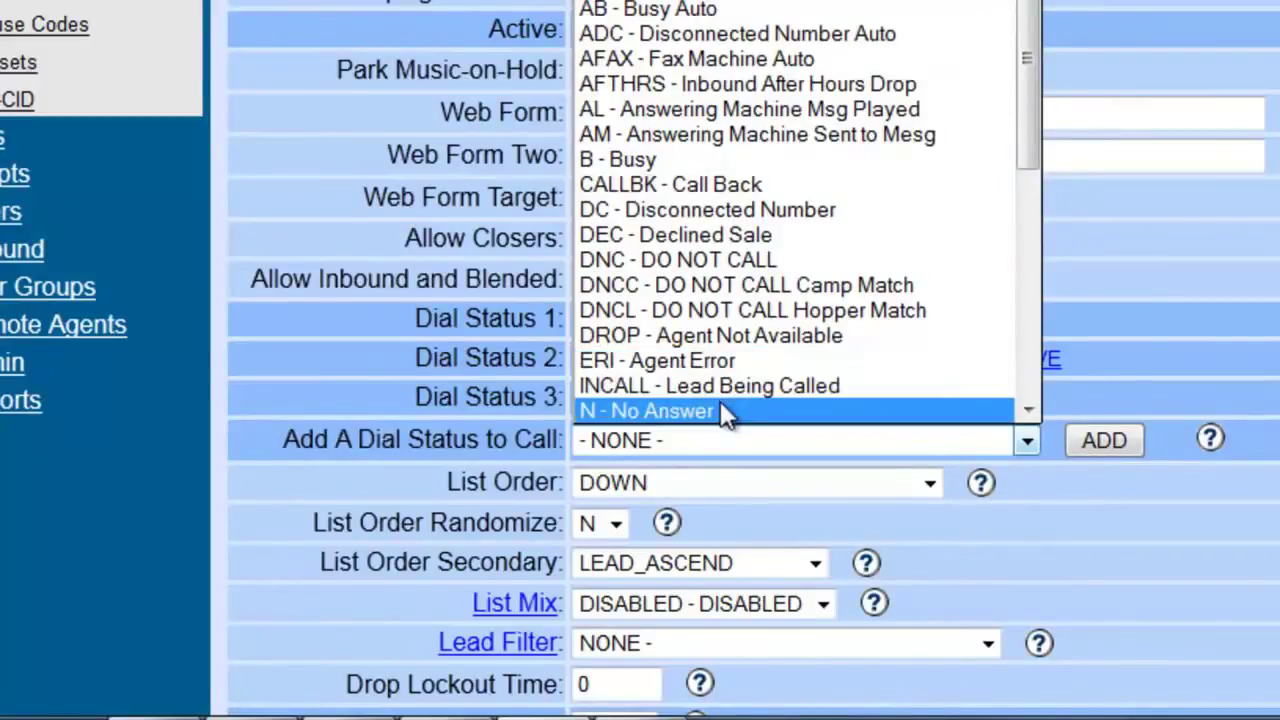
{"action": "scroll", "coordinate": [729, 405], "scroll_direction": "down", "scroll_amount": 1}
{"action": "left_click", "coordinate": [745, 362]}
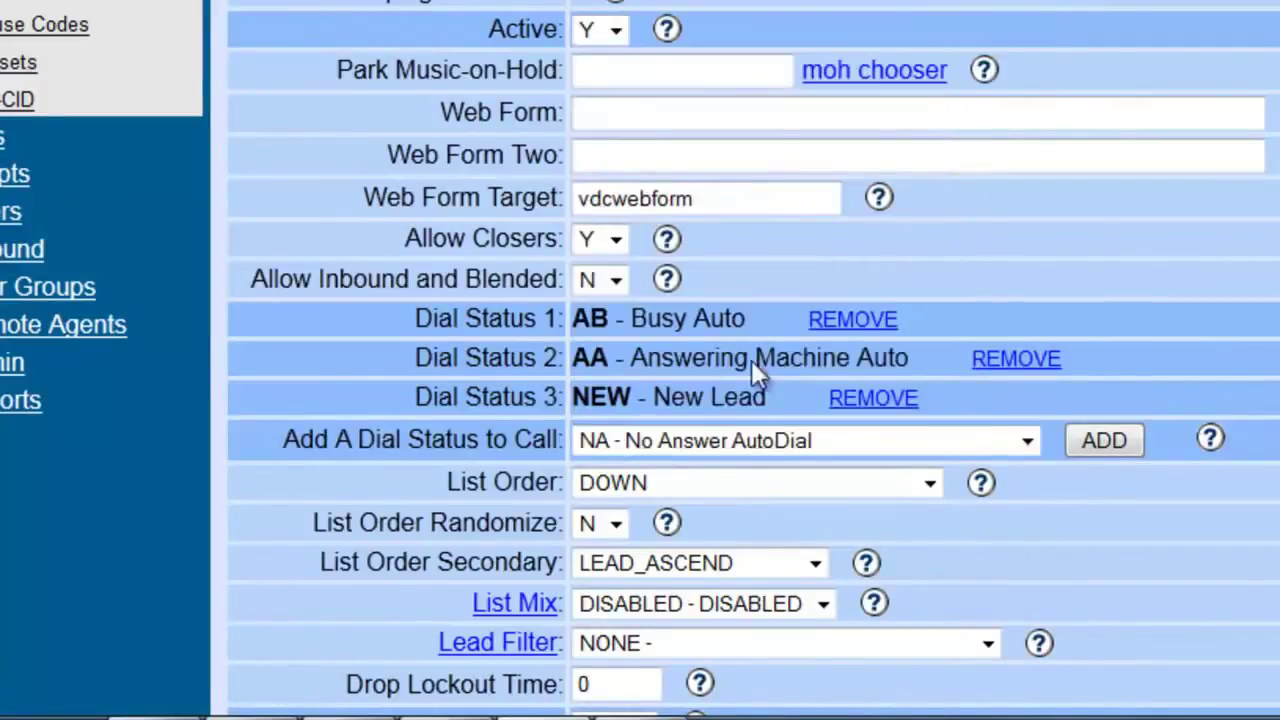
{"action": "left_click", "coordinate": [1089, 440]}
{"action": "scroll", "coordinate": [1087, 443], "scroll_direction": "down", "scroll_amount": 3}
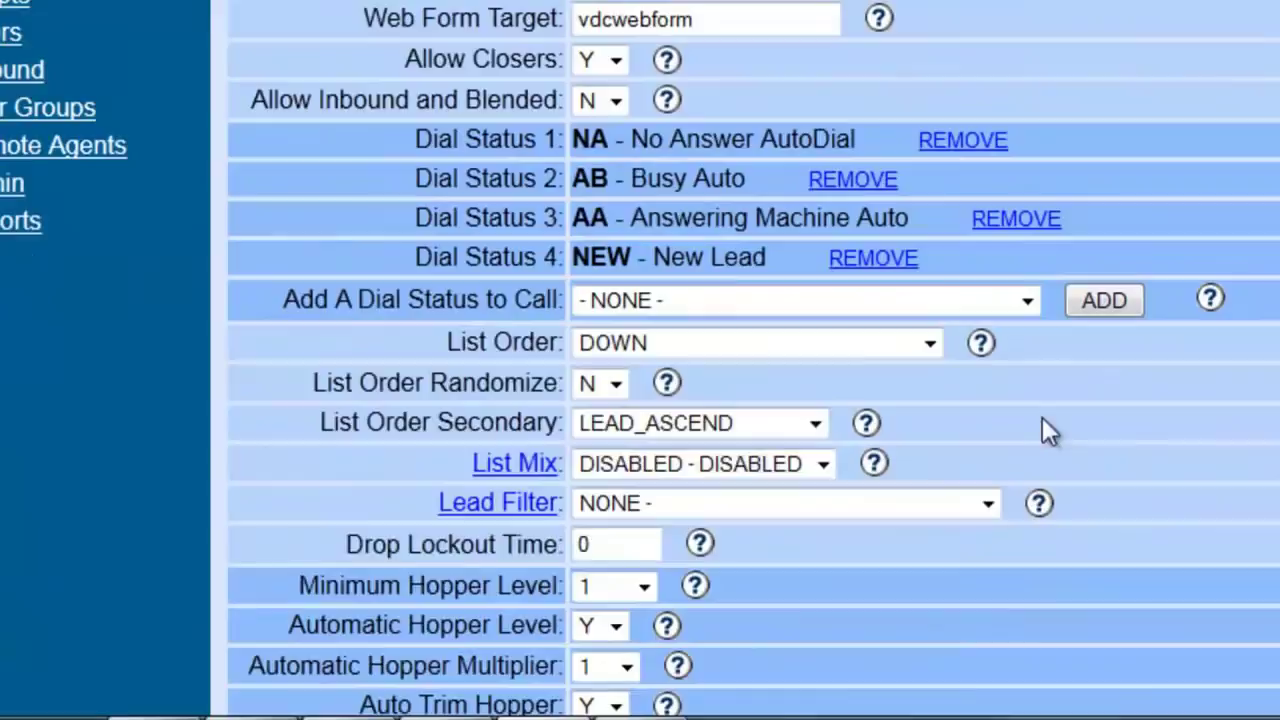
{"action": "left_click", "coordinate": [1026, 302]}
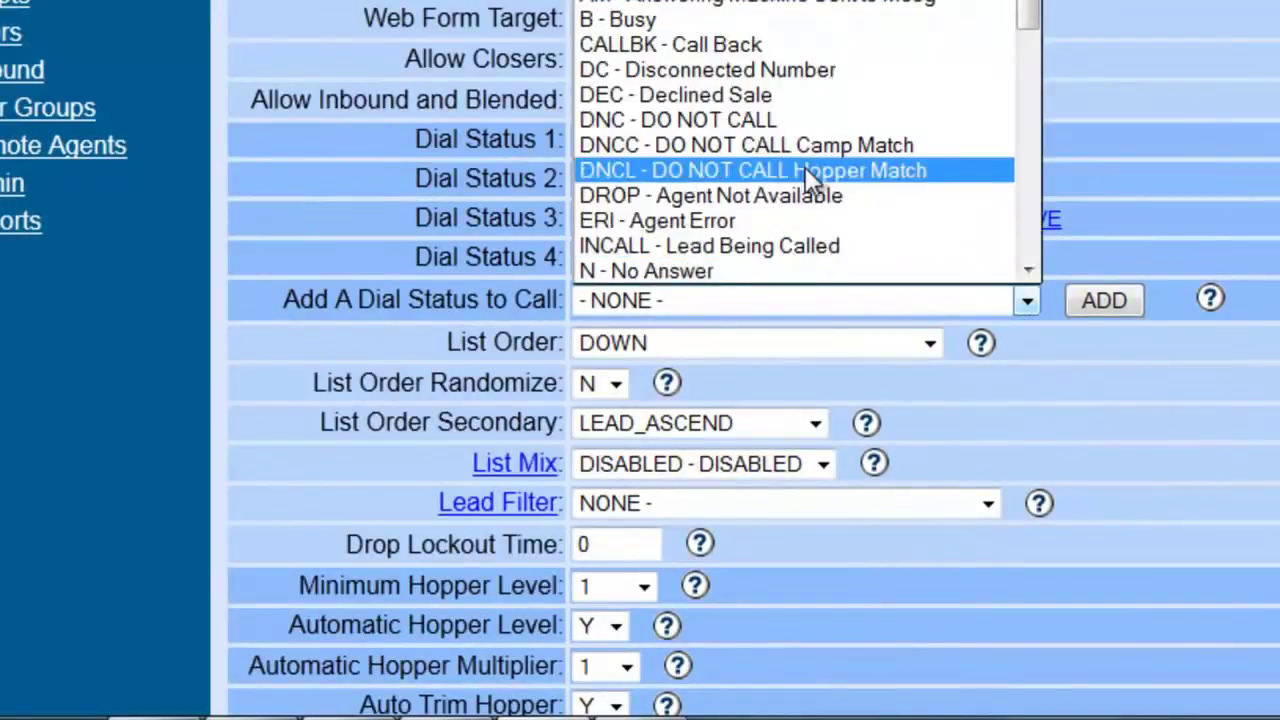
{"action": "scroll", "coordinate": [808, 180], "scroll_direction": "down", "scroll_amount": 4}
{"action": "scroll", "coordinate": [806, 190], "scroll_direction": "down", "scroll_amount": 3}
{"action": "scroll", "coordinate": [806, 190], "scroll_direction": "up", "scroll_amount": 5}
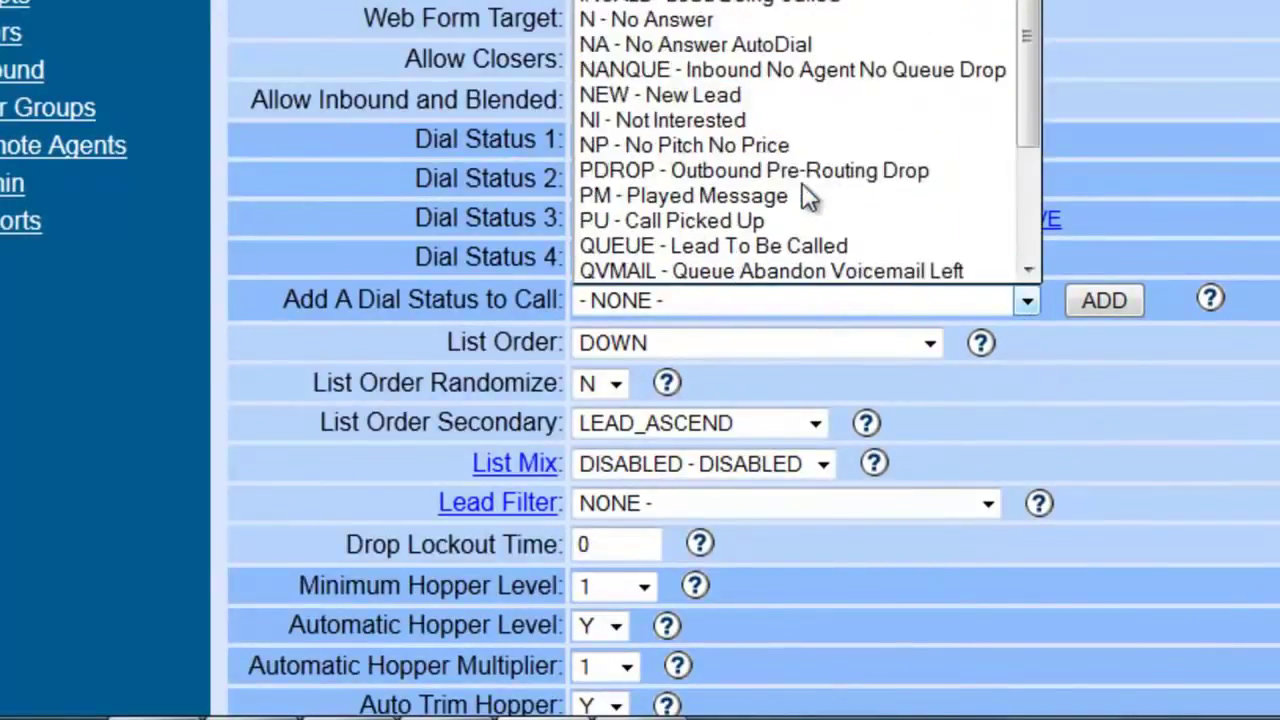
{"action": "scroll", "coordinate": [808, 196], "scroll_direction": "up", "scroll_amount": 3}
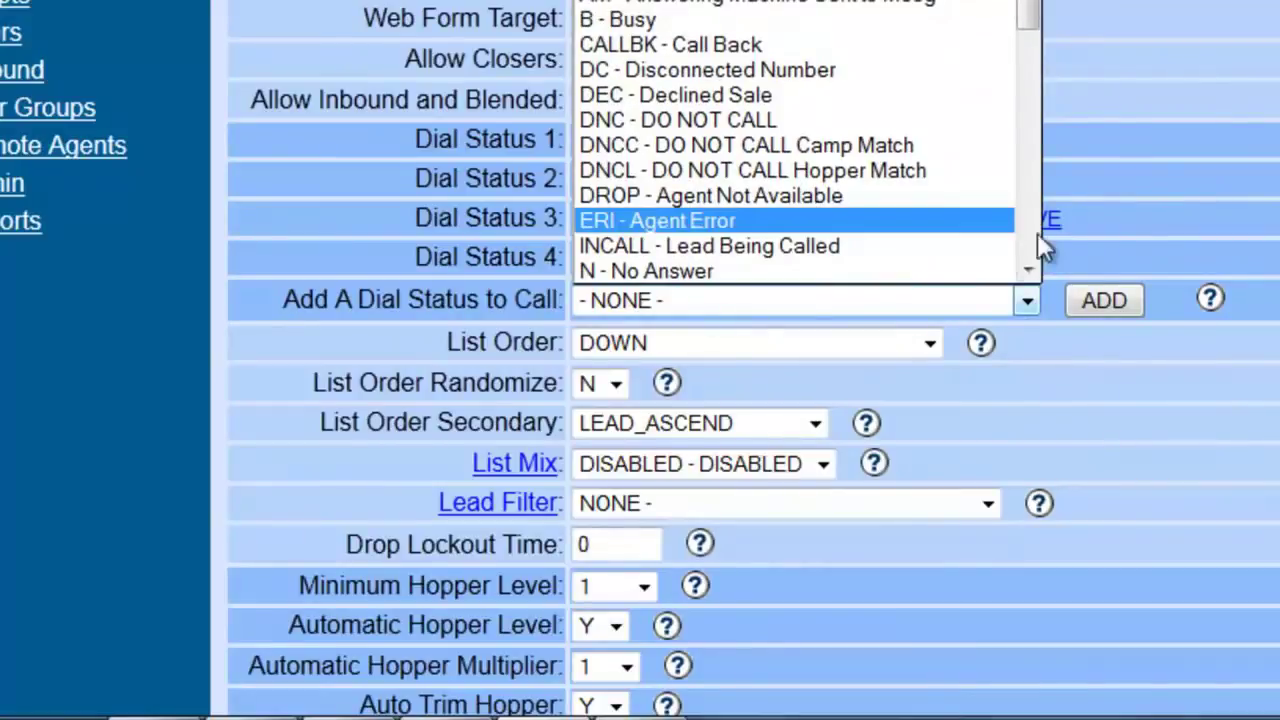
{"action": "left_click", "coordinate": [657, 300]}
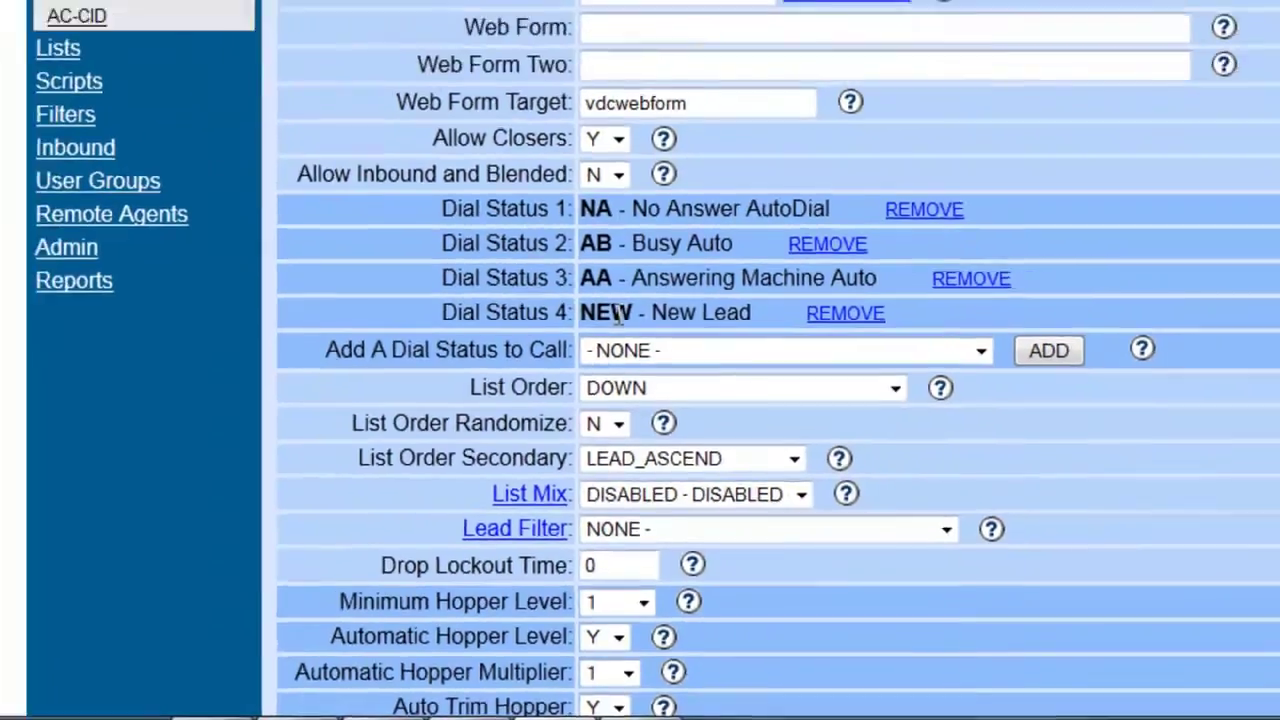
- Change Dial Method to ADAPT_HARD_LIMIT and review its help and the 3% Drop Percentage Limit
{"action": "scroll", "coordinate": [628, 440], "scroll_direction": "down", "scroll_amount": 2}
{"action": "scroll", "coordinate": [628, 440], "scroll_direction": "down", "scroll_amount": 3}
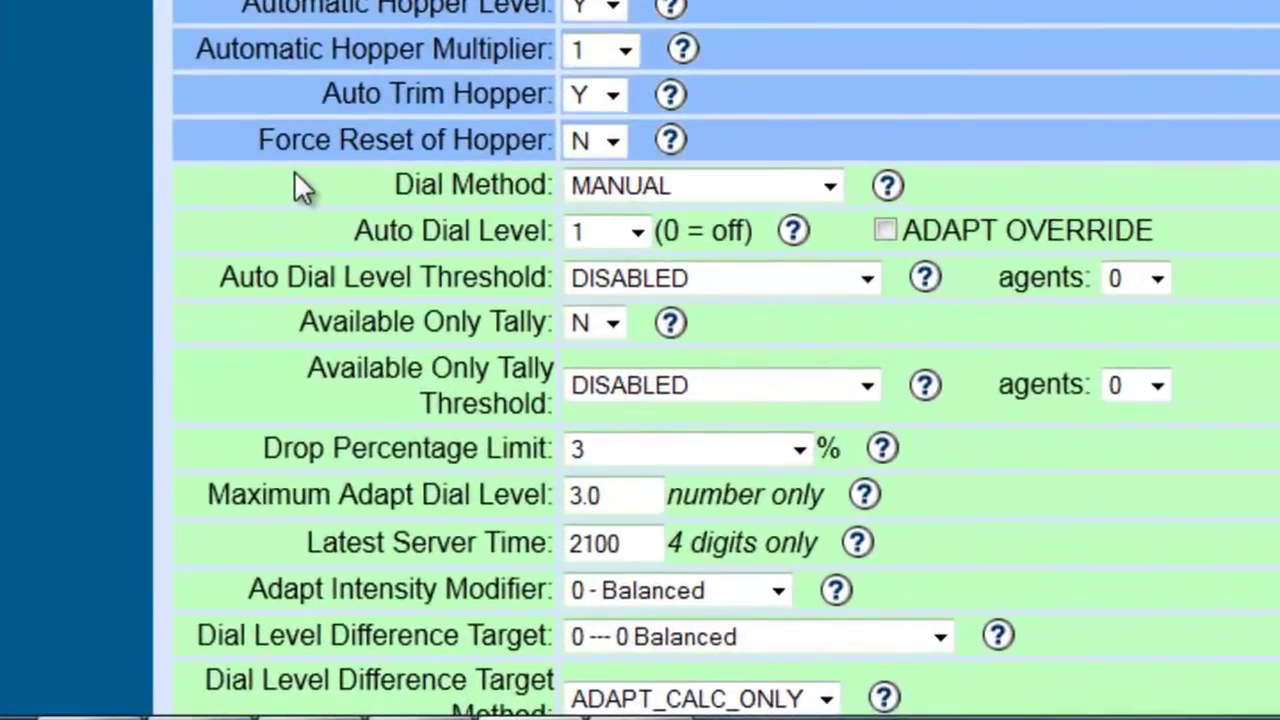
{"action": "left_click", "coordinate": [588, 194]}
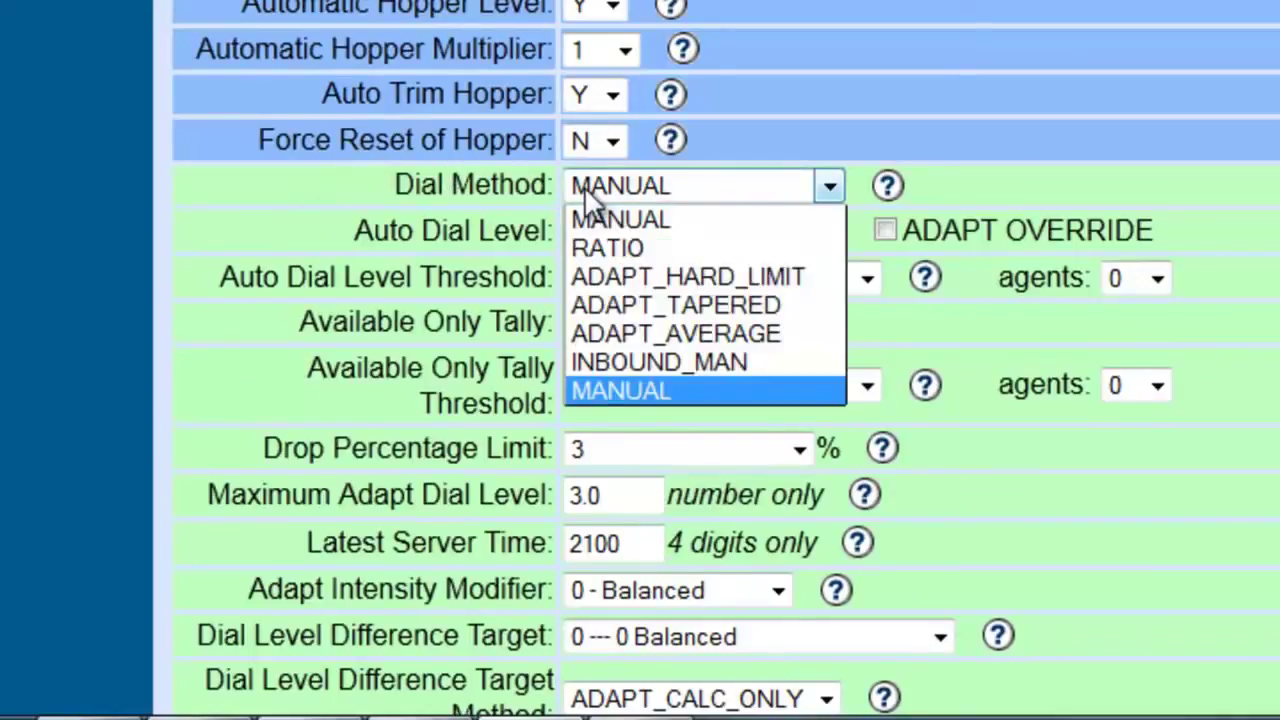
{"action": "left_click", "coordinate": [643, 277]}
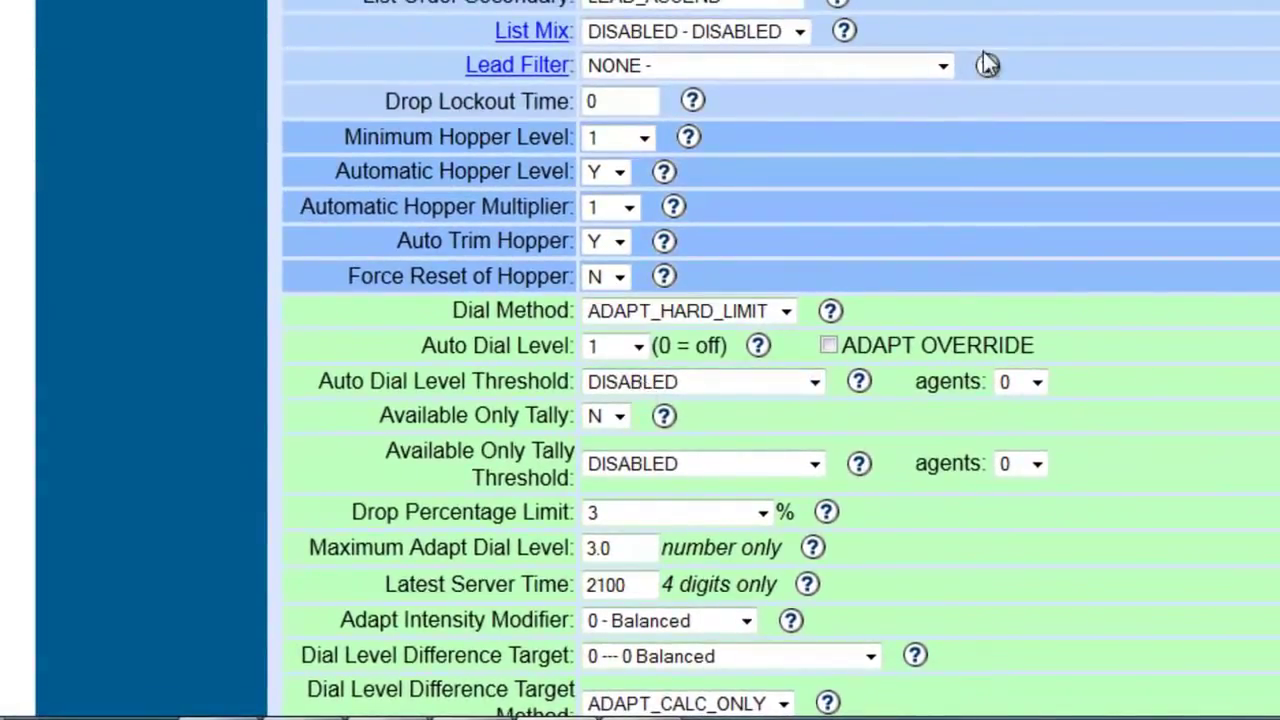
{"action": "left_click", "coordinate": [841, 312]}
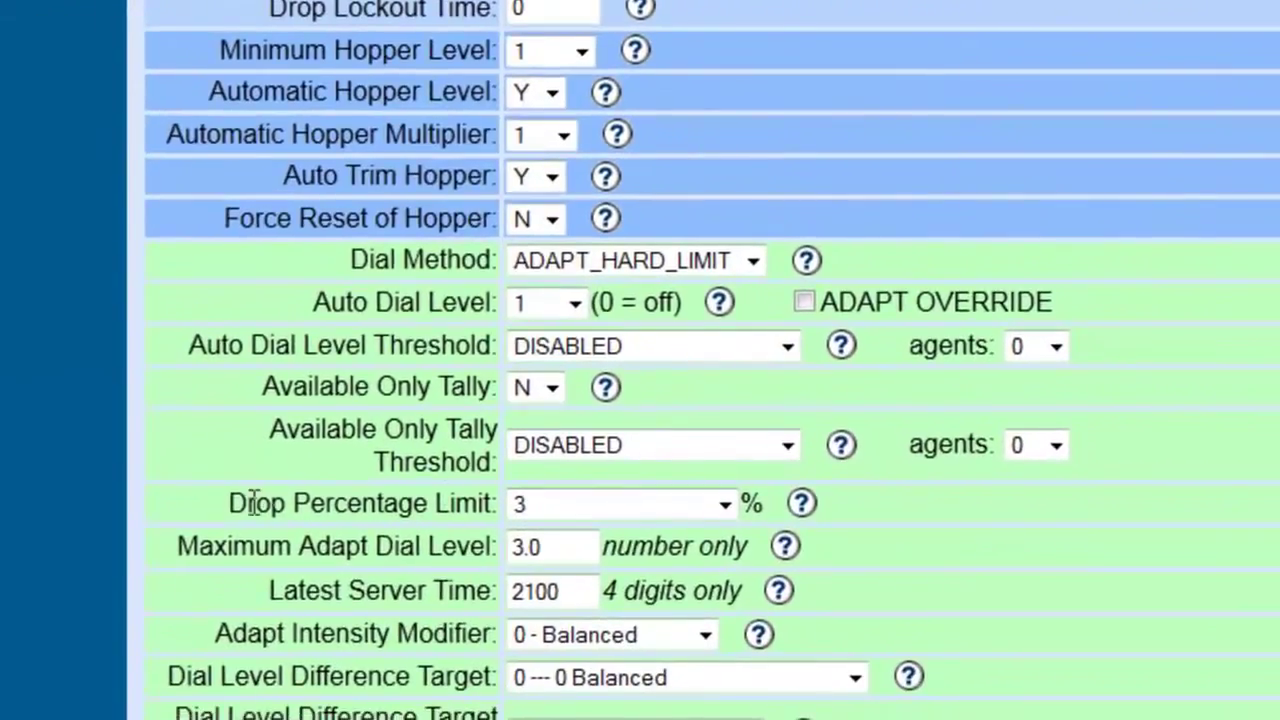
{"action": "left_click_drag", "start_coordinate": [276, 514], "coordinate": [520, 512]}
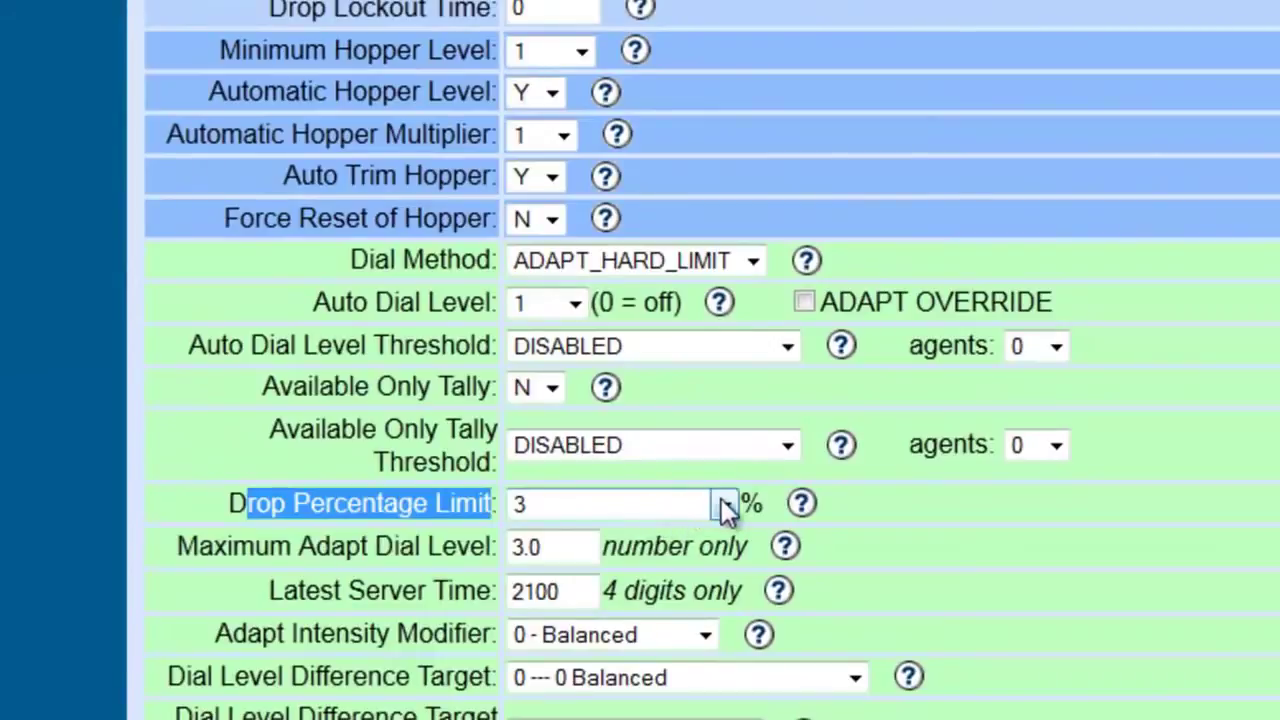
{"action": "left_click", "coordinate": [881, 500]}
{"action": "scroll", "coordinate": [769, 452], "scroll_direction": "down", "scroll_amount": 2}
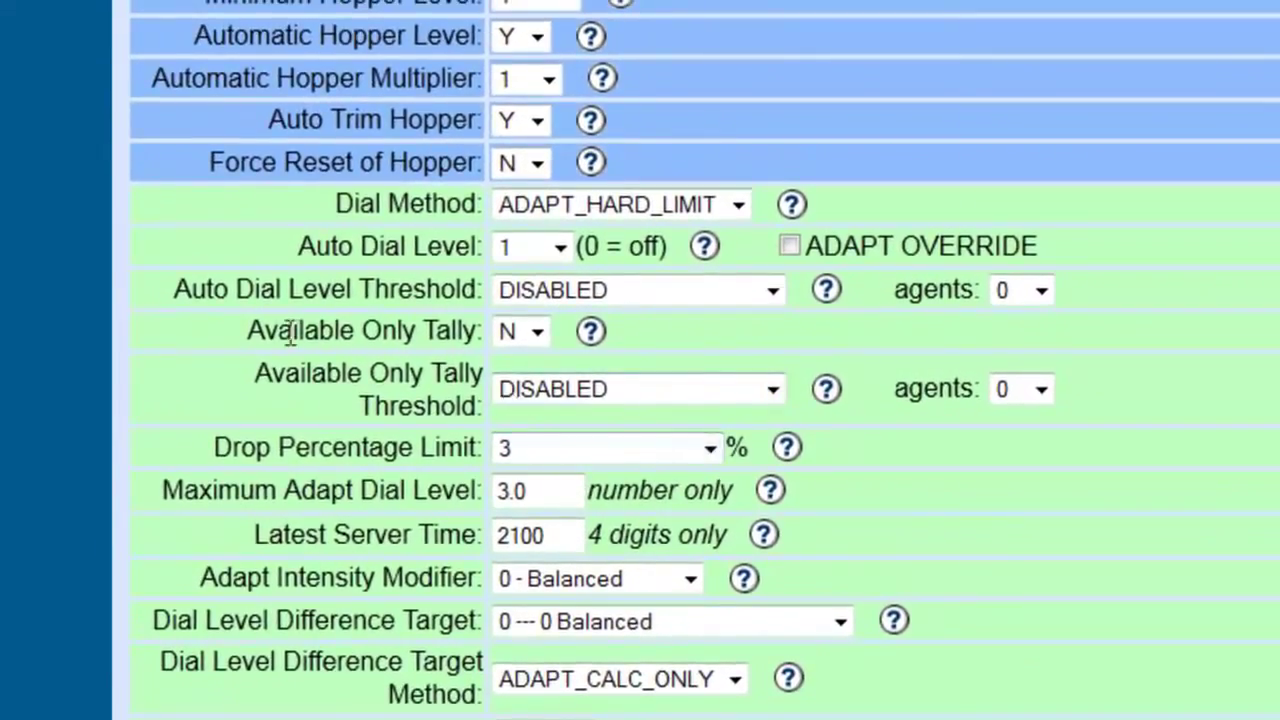
- Set Available Only Tally to Y
{"action": "left_click_drag", "start_coordinate": [250, 337], "coordinate": [510, 329]}
{"action": "left_click", "coordinate": [567, 333]}
{"action": "left_click", "coordinate": [540, 331]}
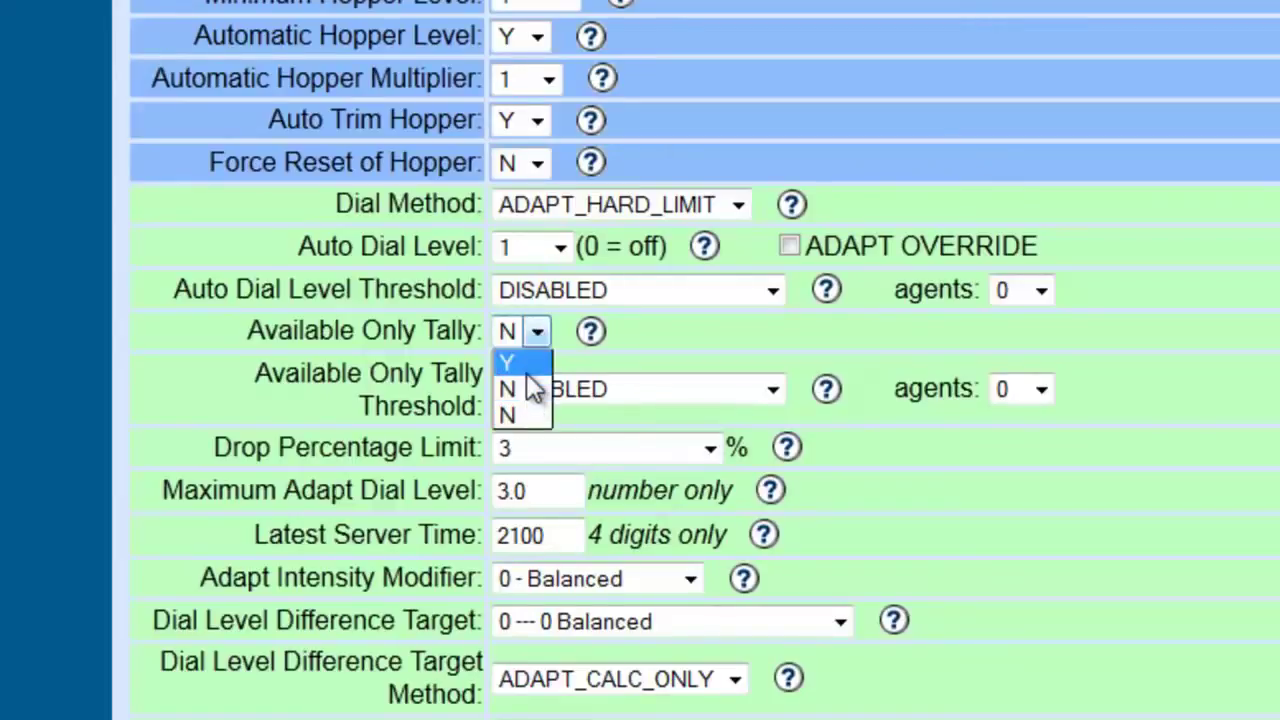
{"action": "left_click", "coordinate": [530, 362]}
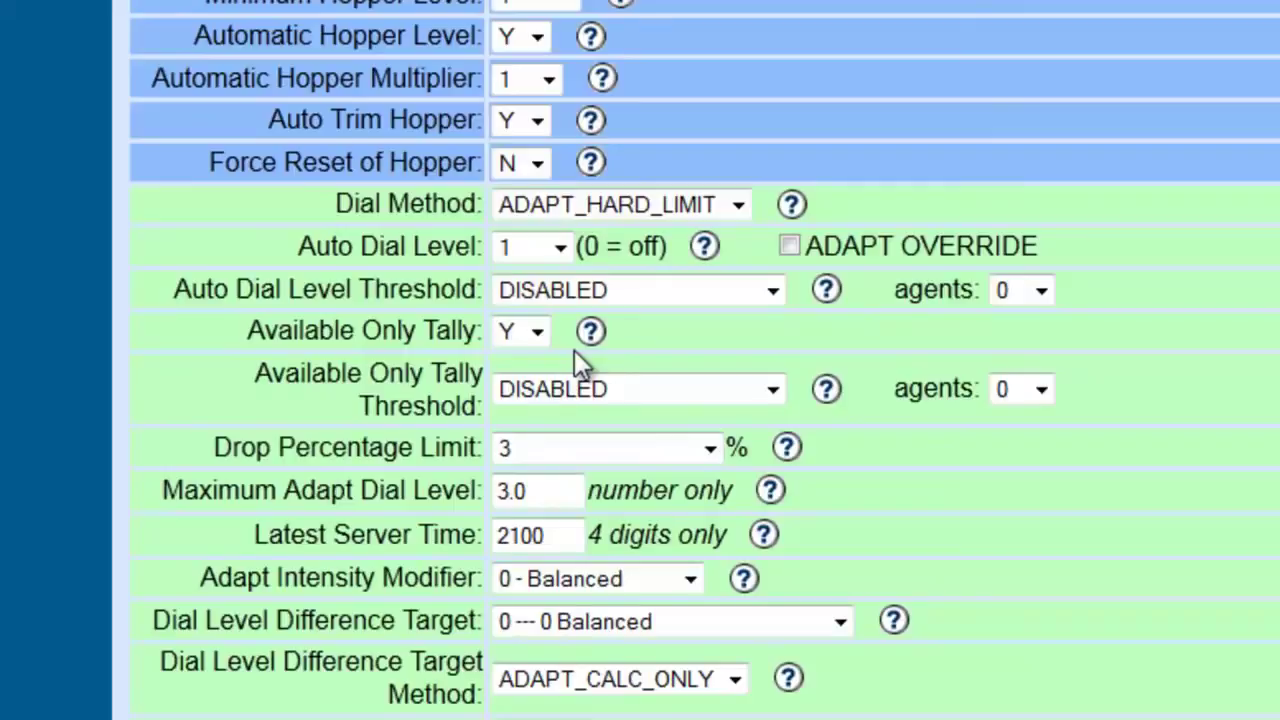
{"action": "scroll", "coordinate": [576, 322], "scroll_direction": "down", "scroll_amount": 3}
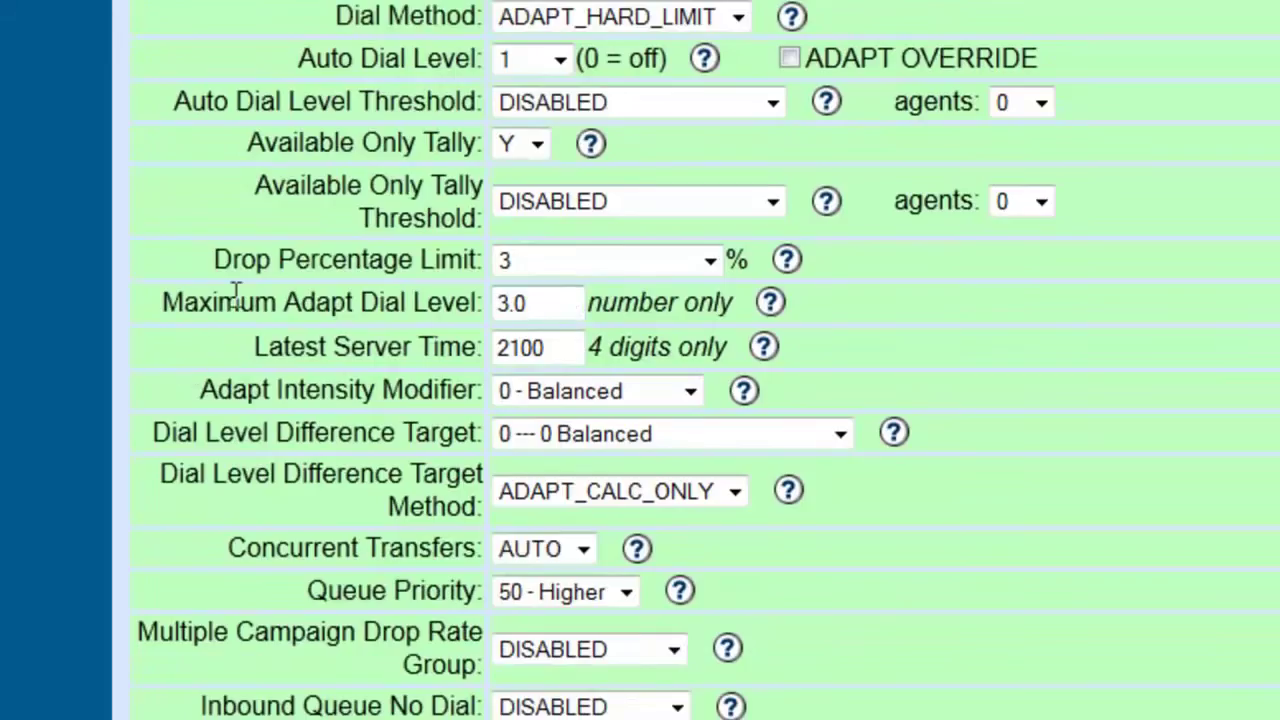
- Check the Maximum Adapt Dial Level of 3.0 and move down to Dial Timeout
{"action": "left_click_drag", "start_coordinate": [180, 302], "coordinate": [481, 316]}
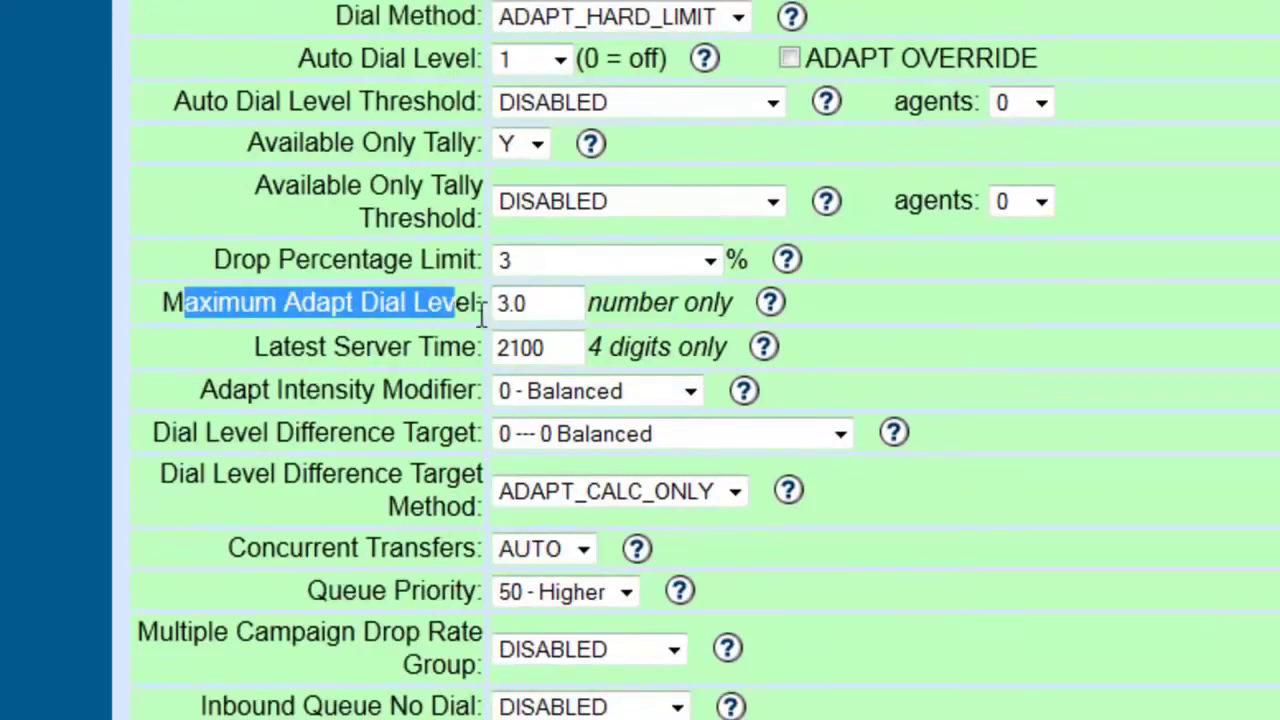
{"action": "left_click", "coordinate": [547, 302]}
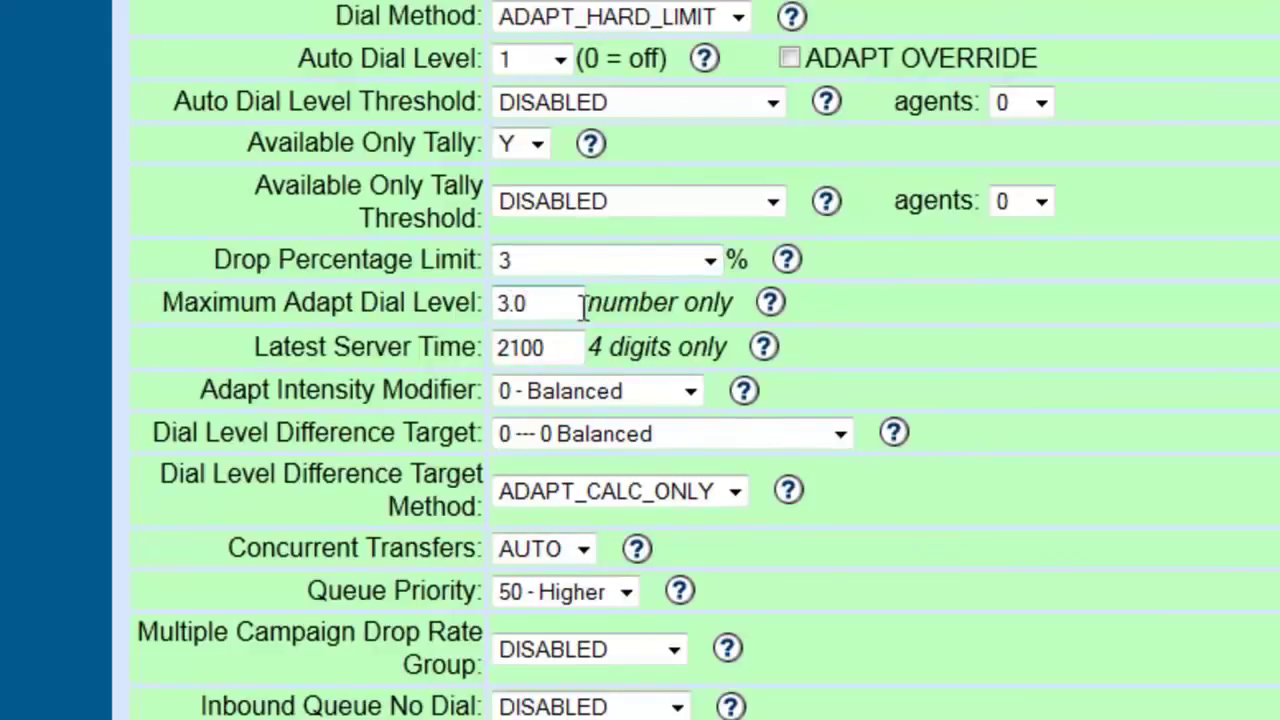
{"action": "scroll", "coordinate": [590, 330], "scroll_direction": "down", "scroll_amount": 1}
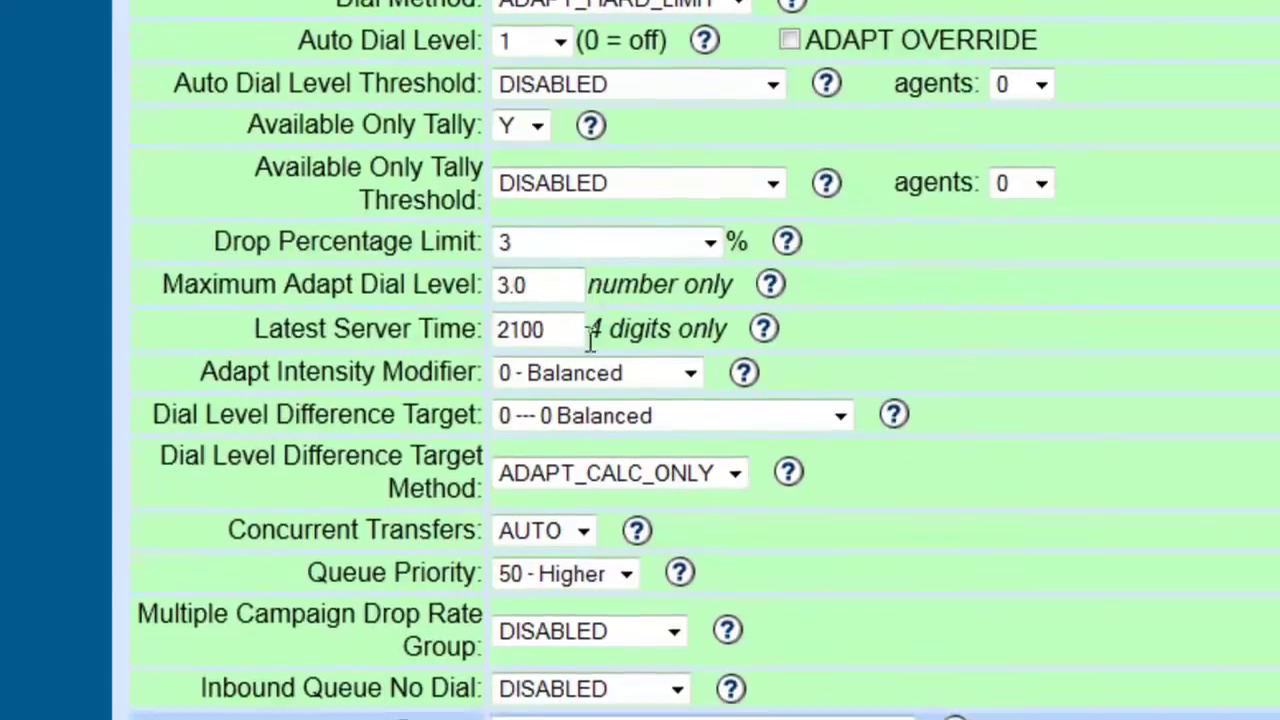
{"action": "scroll", "coordinate": [590, 340], "scroll_direction": "down", "scroll_amount": 5}
{"action": "scroll", "coordinate": [590, 250], "scroll_direction": "down", "scroll_amount": 2}
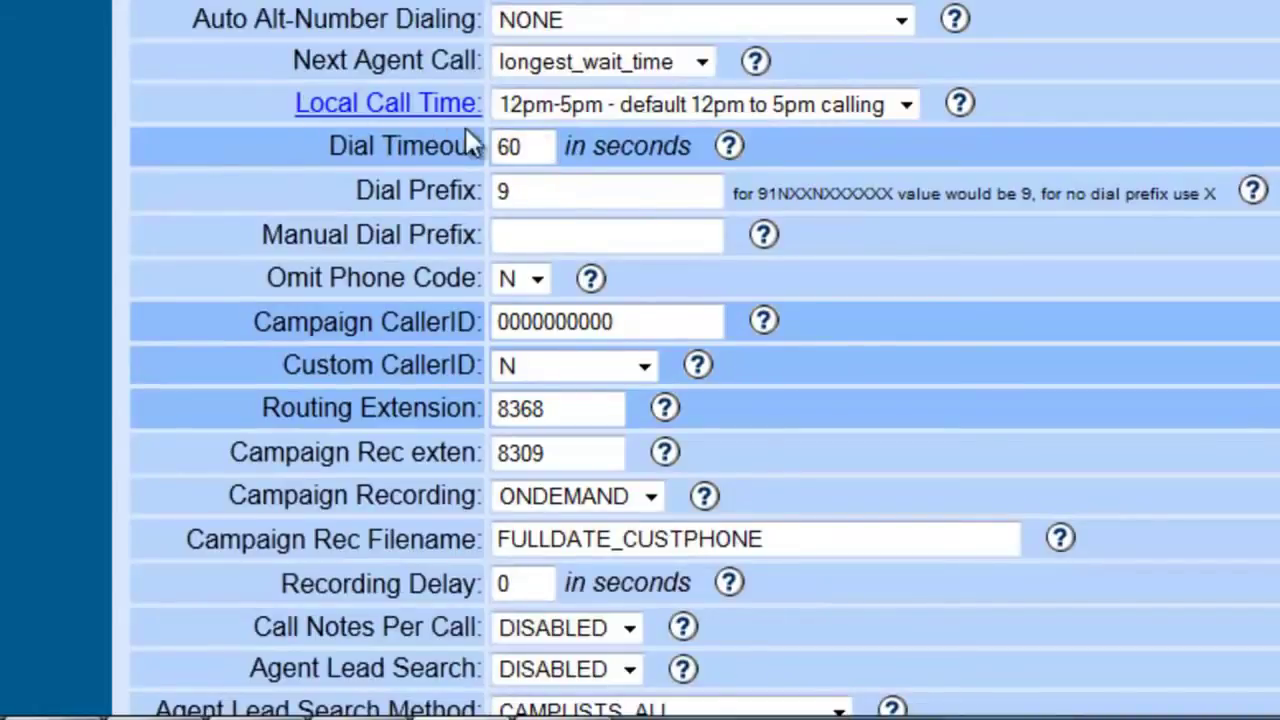
- Replace the 60-second Dial Timeout with 28 and move on to the CallerID fields
{"action": "double_click", "coordinate": [531, 148]}
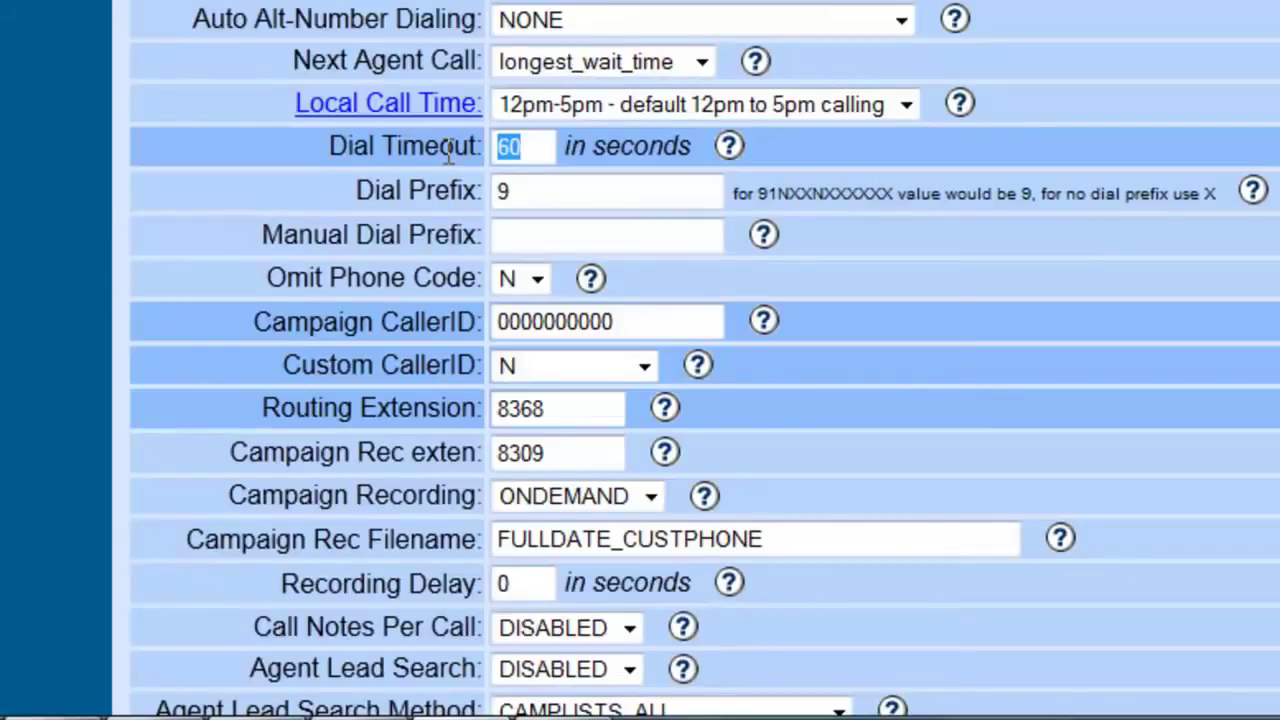
{"action": "type", "text": "28"}
{"action": "scroll", "coordinate": [531, 258], "scroll_direction": "down", "scroll_amount": 3}
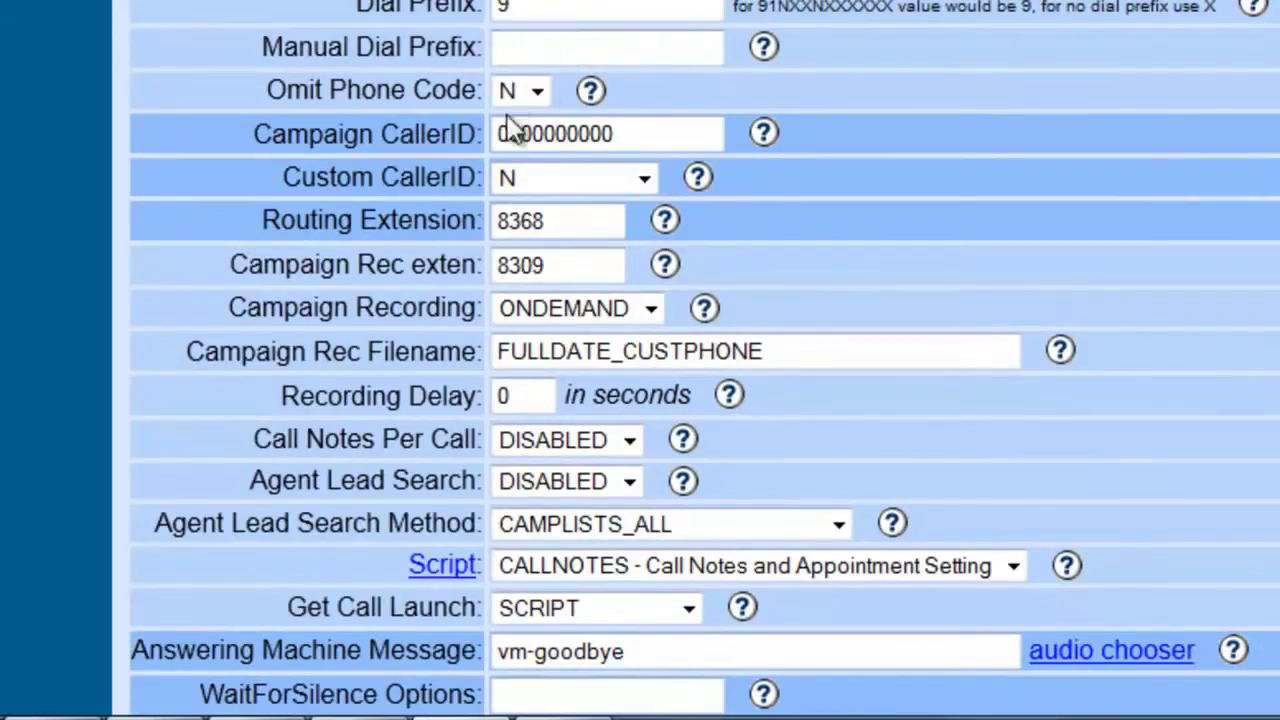
{"action": "left_click", "coordinate": [582, 134]}
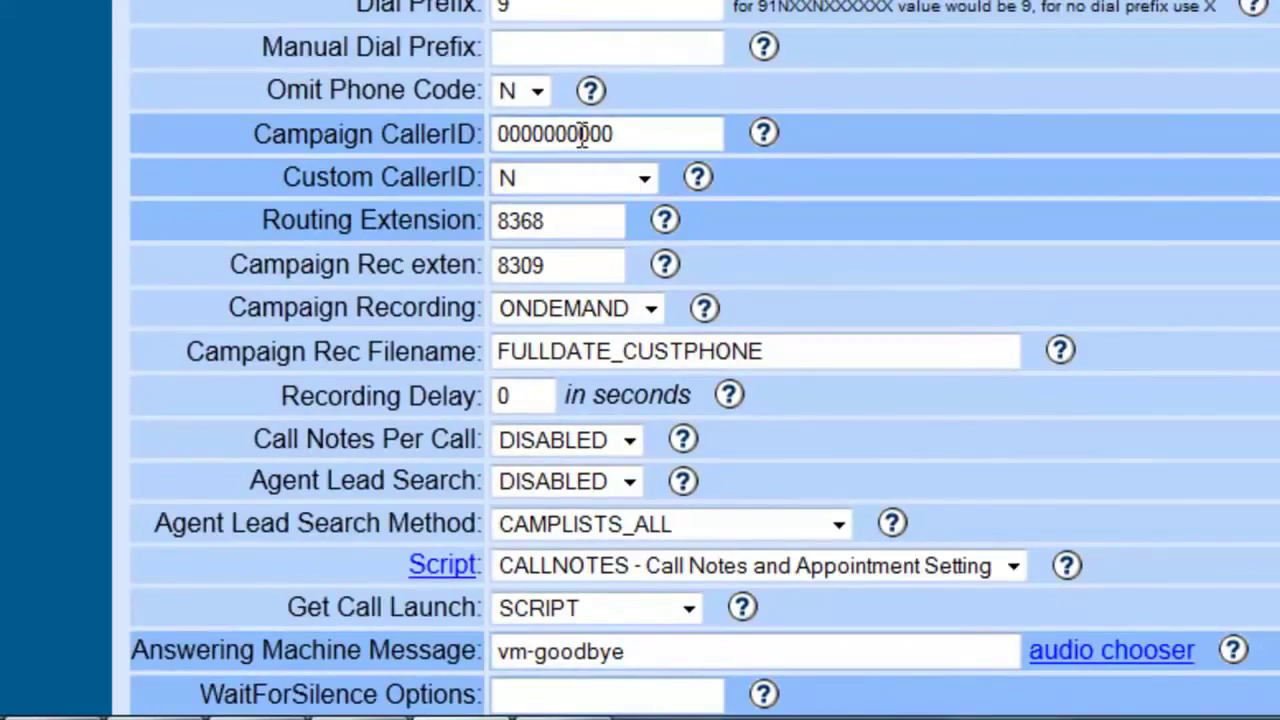
{"action": "scroll", "coordinate": [582, 134], "scroll_direction": "down", "scroll_amount": 3}
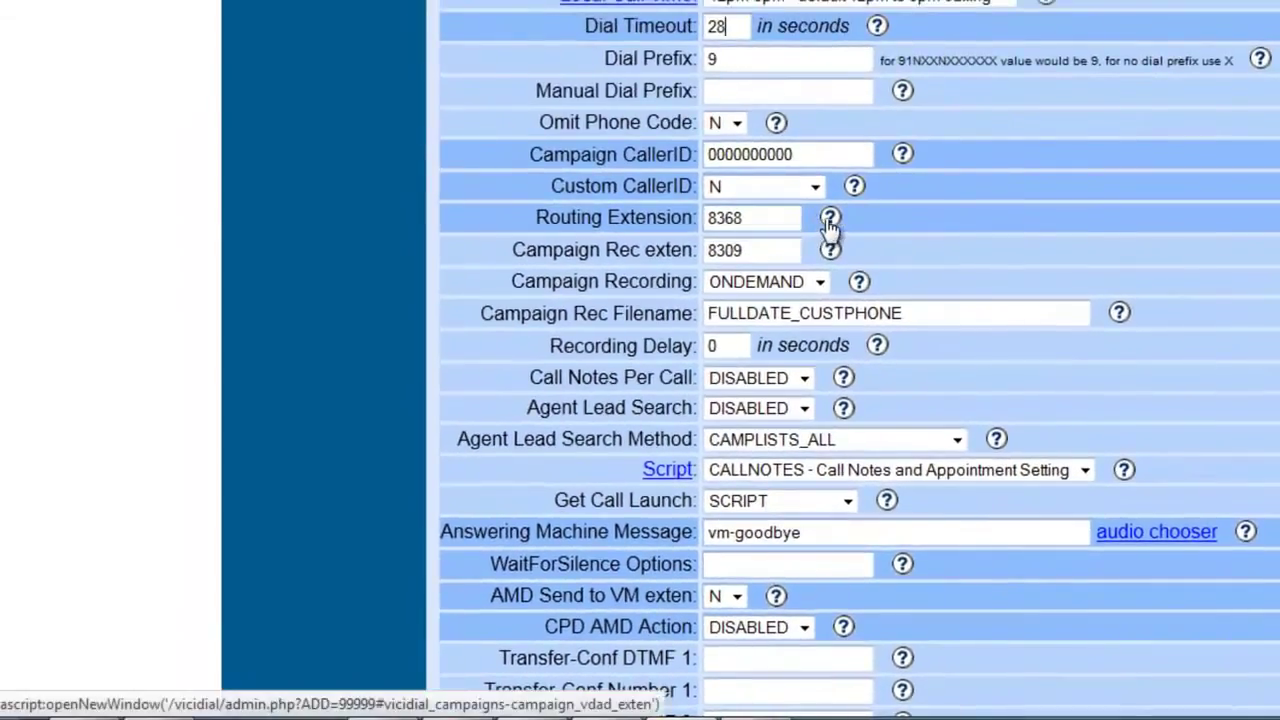
{"action": "left_click", "coordinate": [830, 218]}
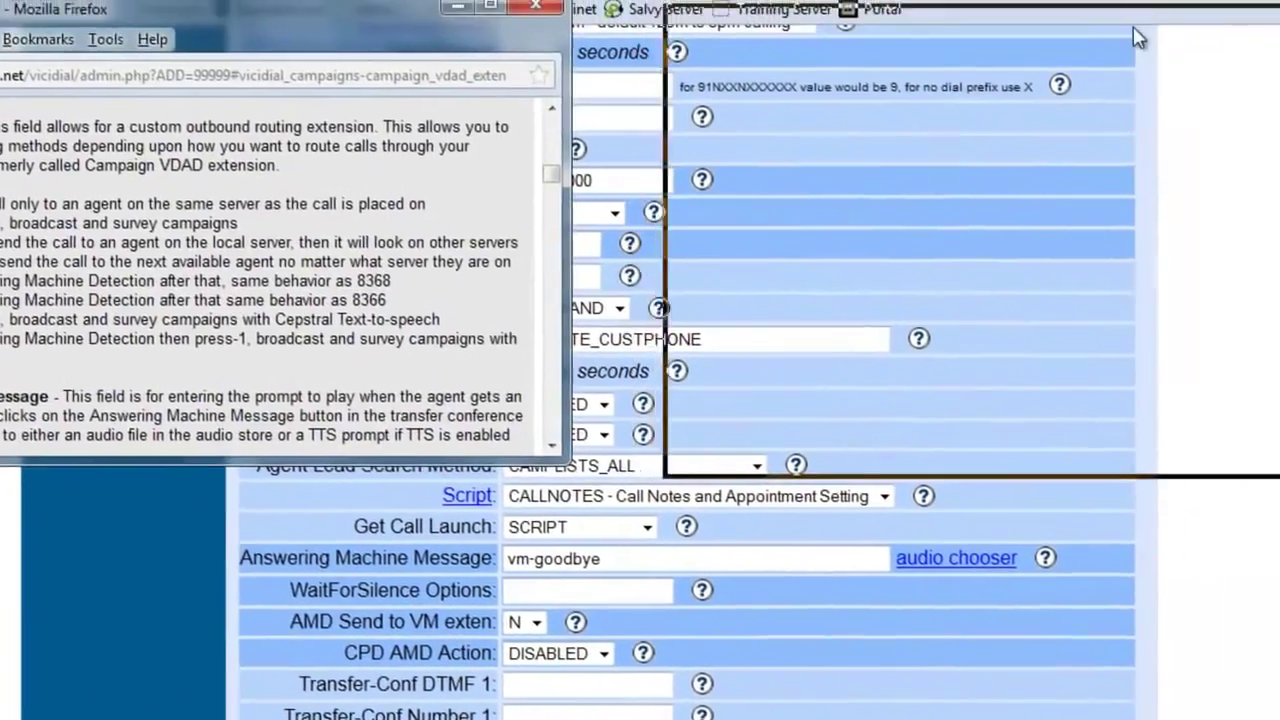
{"action": "left_click_drag", "start_coordinate": [255, 14], "coordinate": [1075, 31]}
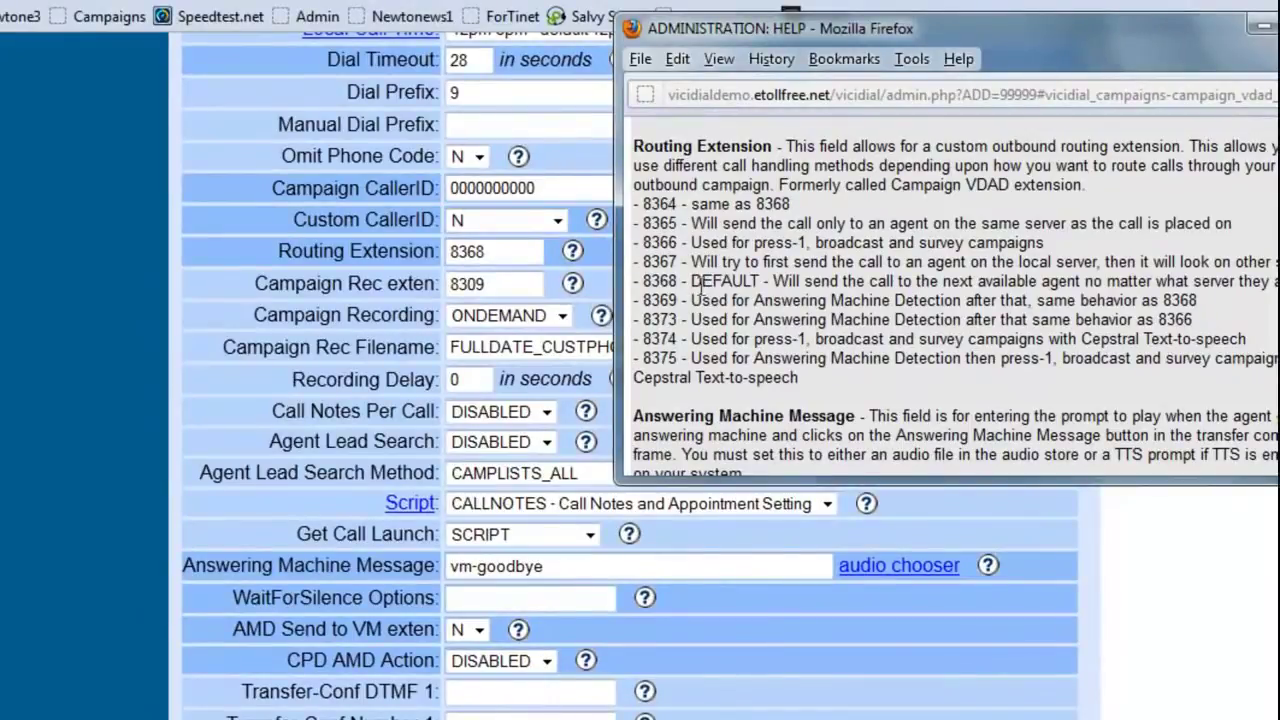
{"action": "left_click_drag", "start_coordinate": [678, 284], "coordinate": [638, 288]}
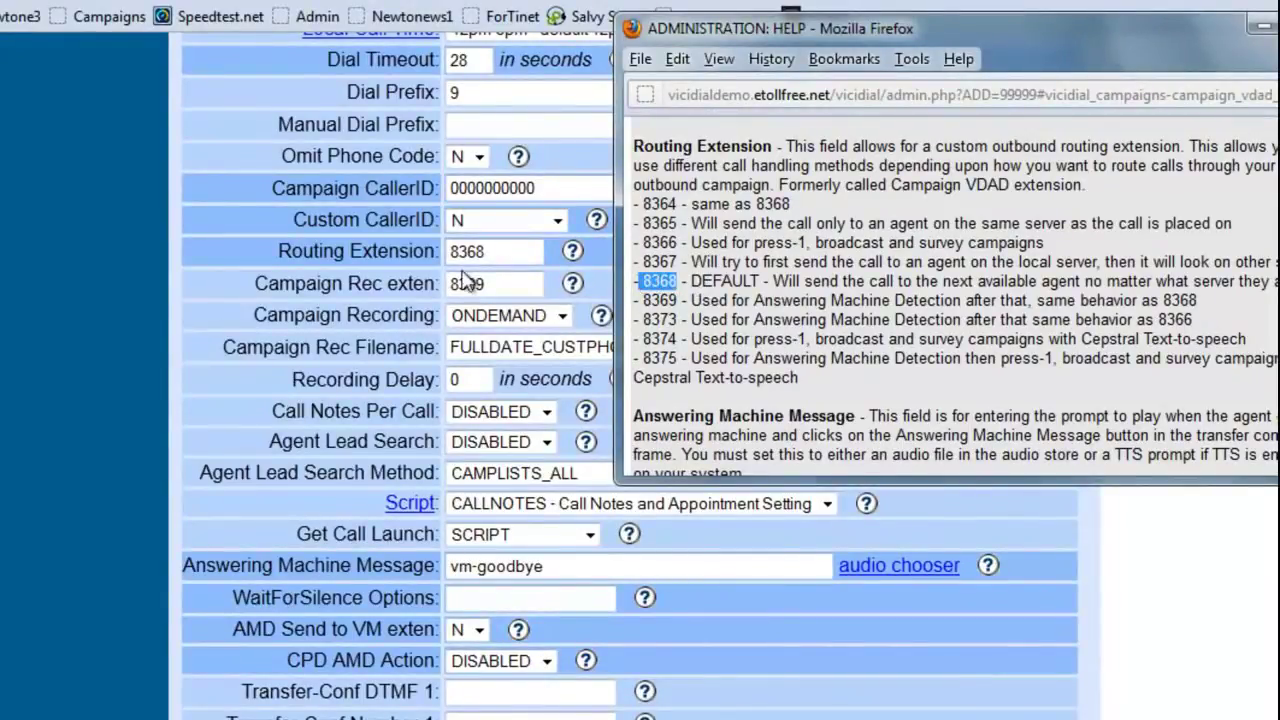
{"action": "mouse_move", "coordinate": [678, 300]}
{"action": "left_mouse_down"}
{"action": "mouse_move", "coordinate": [628, 312]}
{"action": "mouse_move", "coordinate": [653, 298]}
{"action": "left_mouse_up"}
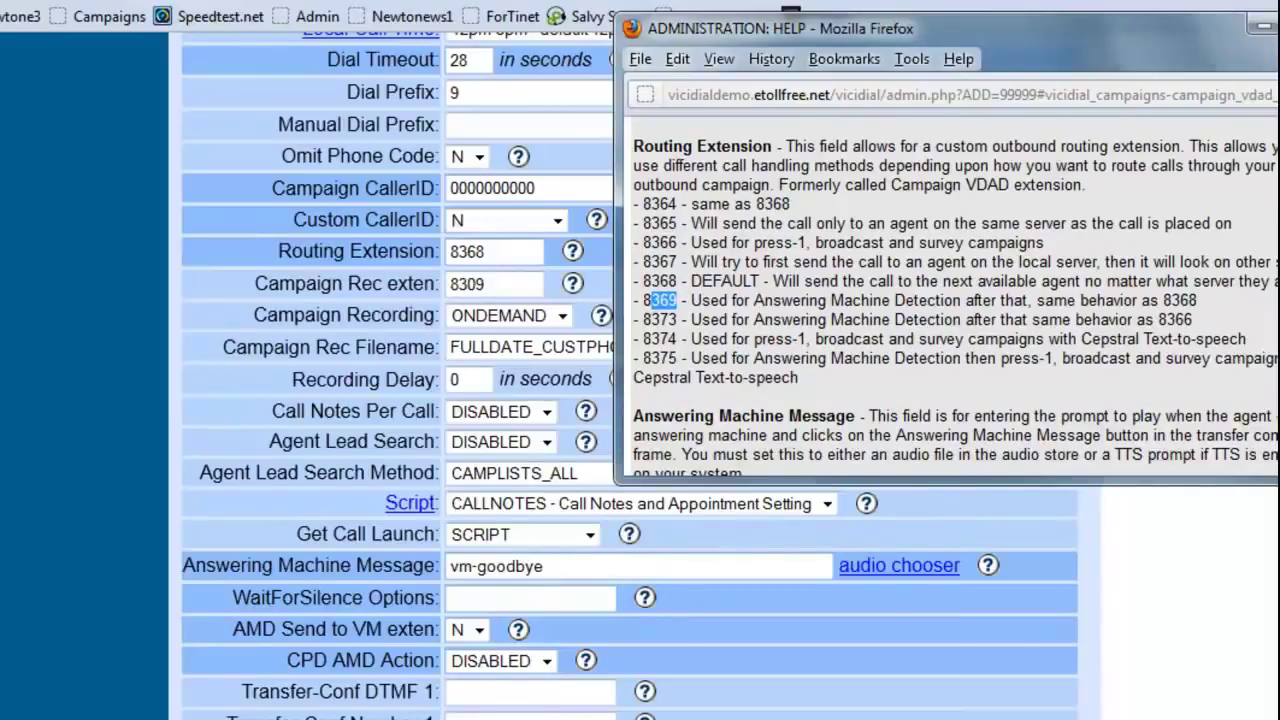
{"action": "left_click", "coordinate": [519, 254]}
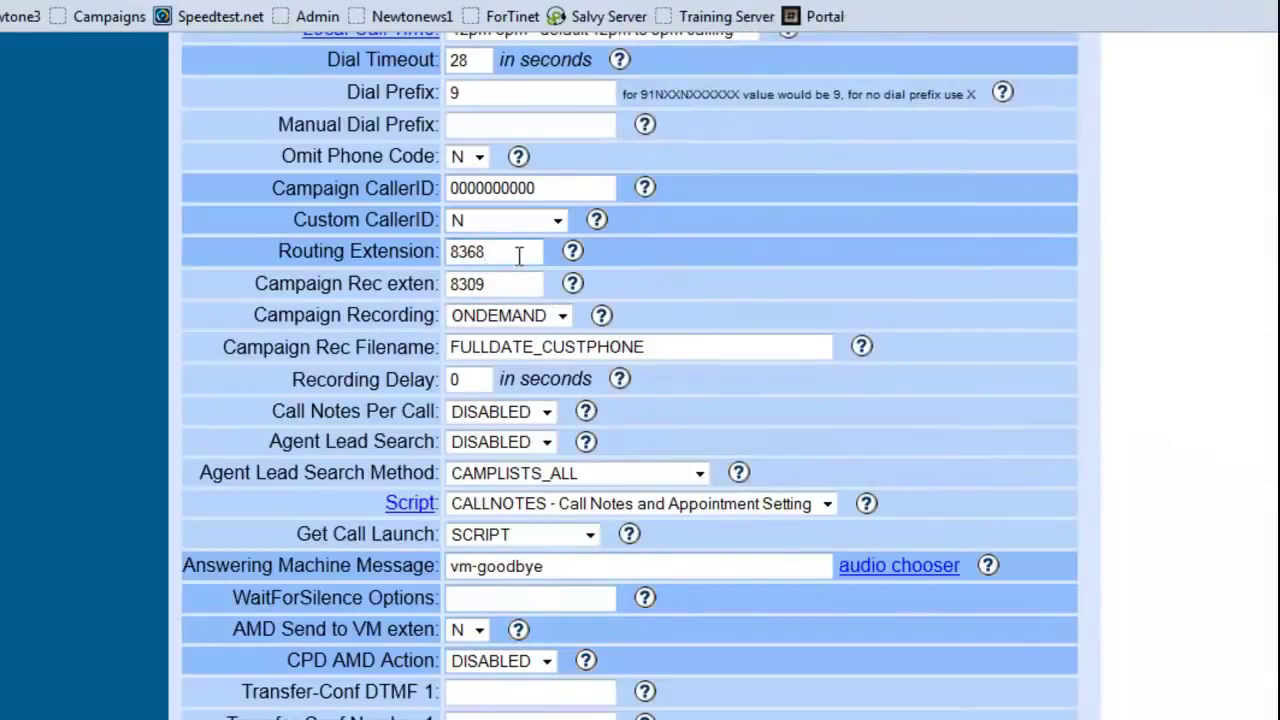
- Change the Routing Extension from 8368 to 8369 and set Campaign Recording to ALLFORCE
{"action": "key", "text": "BackSpace"}
{"action": "type", "text": "9"}
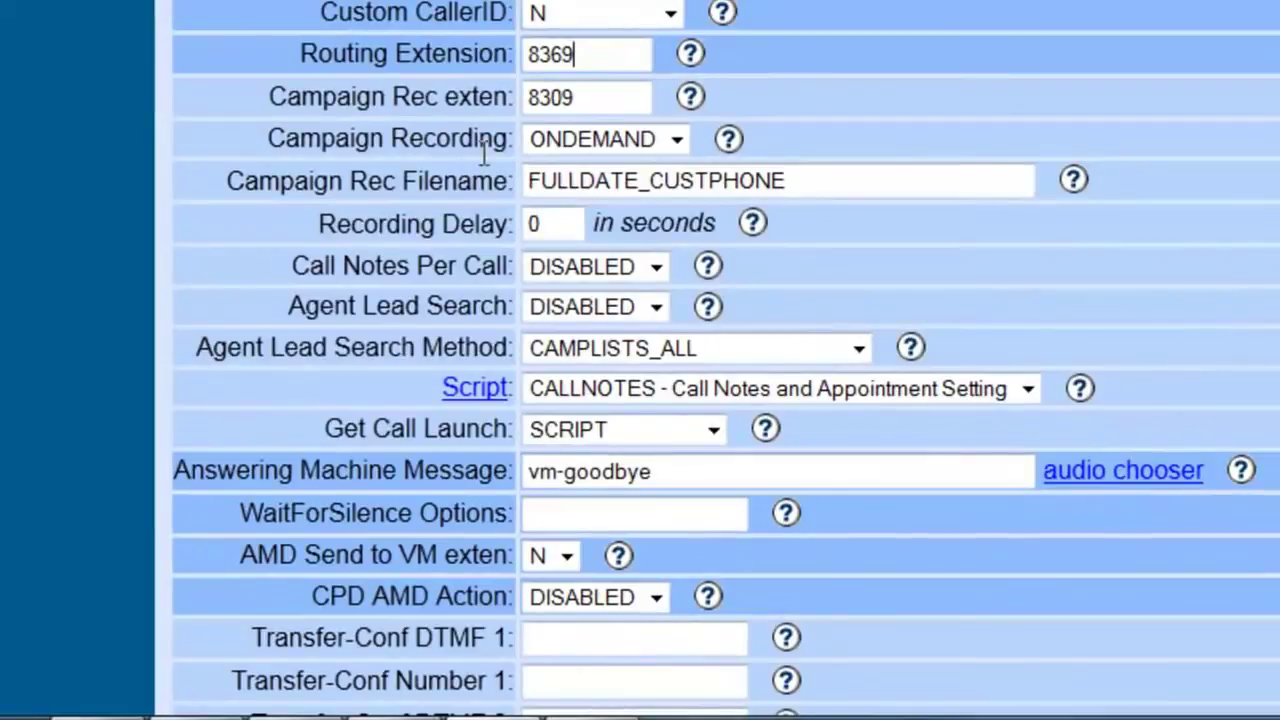
{"action": "left_click", "coordinate": [571, 151]}
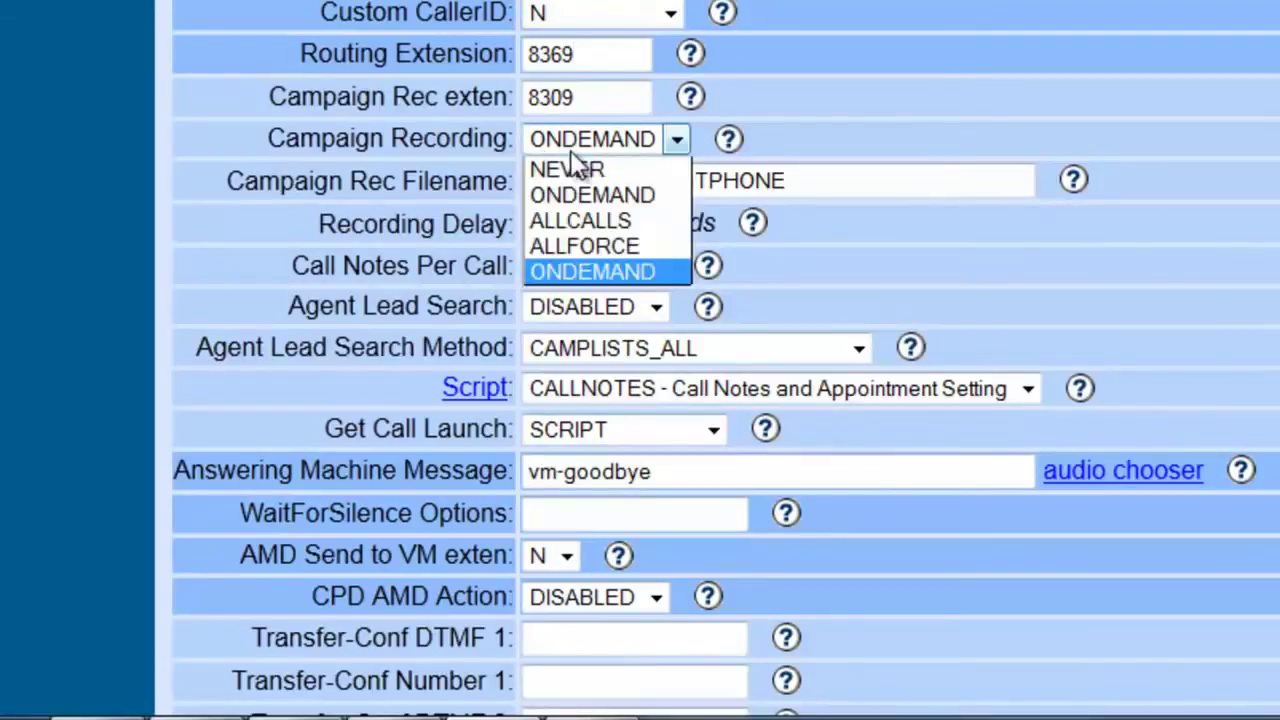
{"action": "left_click", "coordinate": [586, 245]}
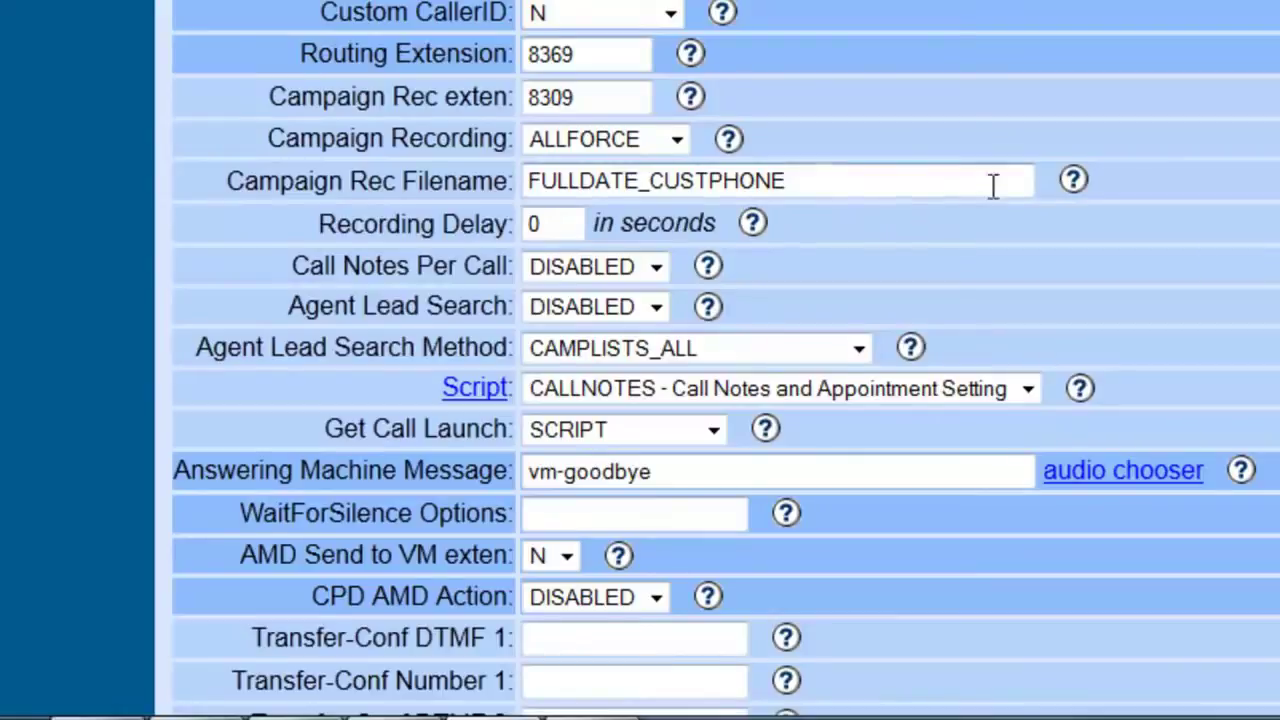
- Append _AGENT_CAMPAIGN so the recording filename reads FULLDATE_CUSTPHONE_AGENT_CAMPAIGN
{"action": "left_click", "coordinate": [528, 183]}
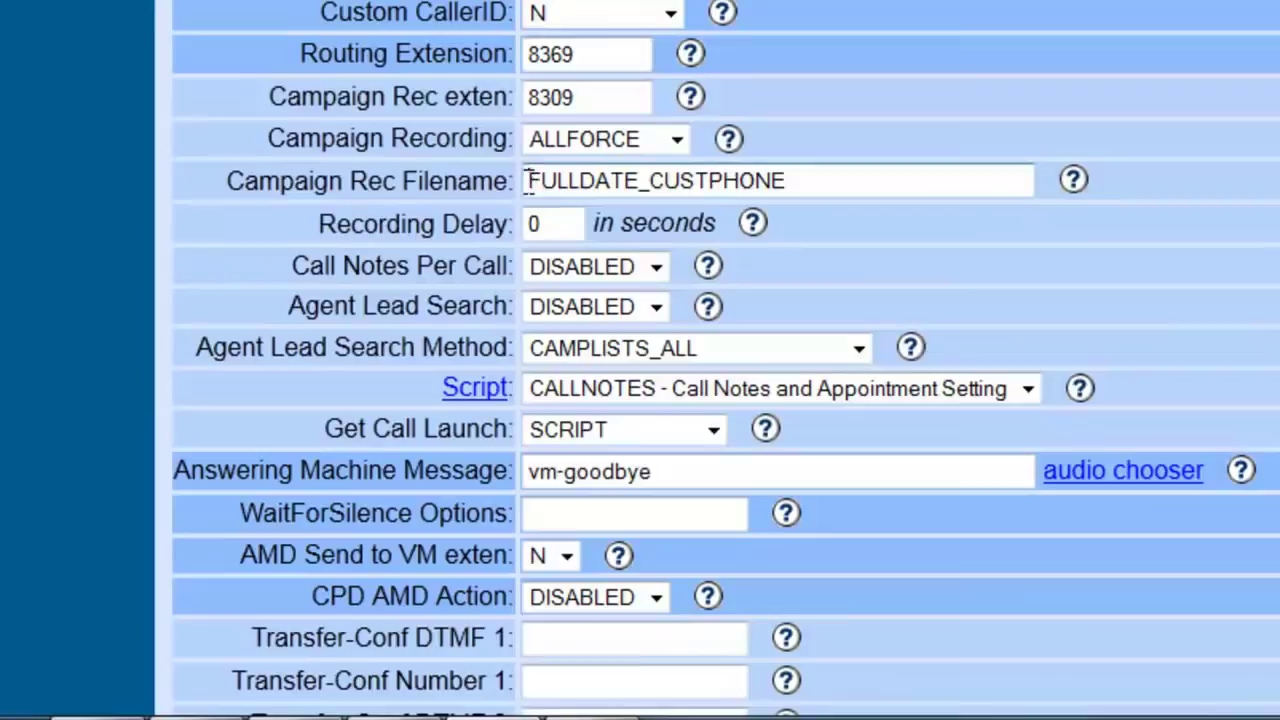
{"action": "left_click", "coordinate": [813, 190]}
{"action": "type", "text": "_AGENT_CAMP"}
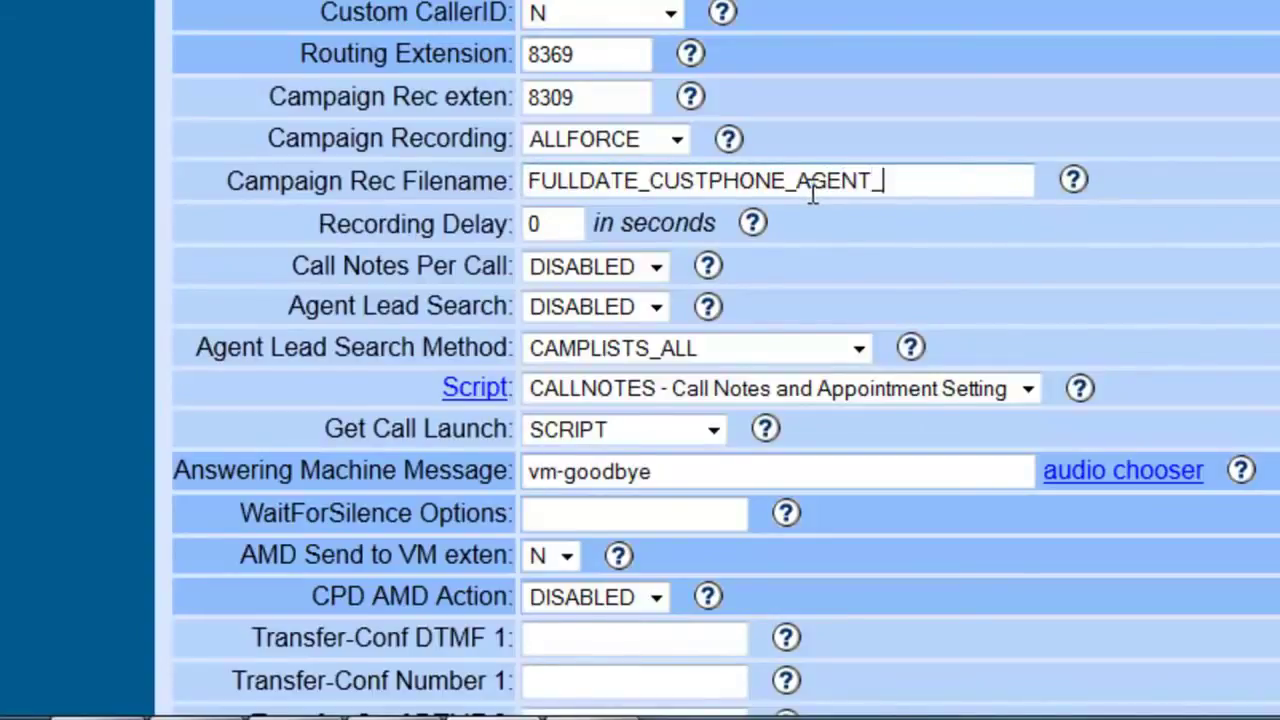
{"action": "type", "text": "AIGN"}
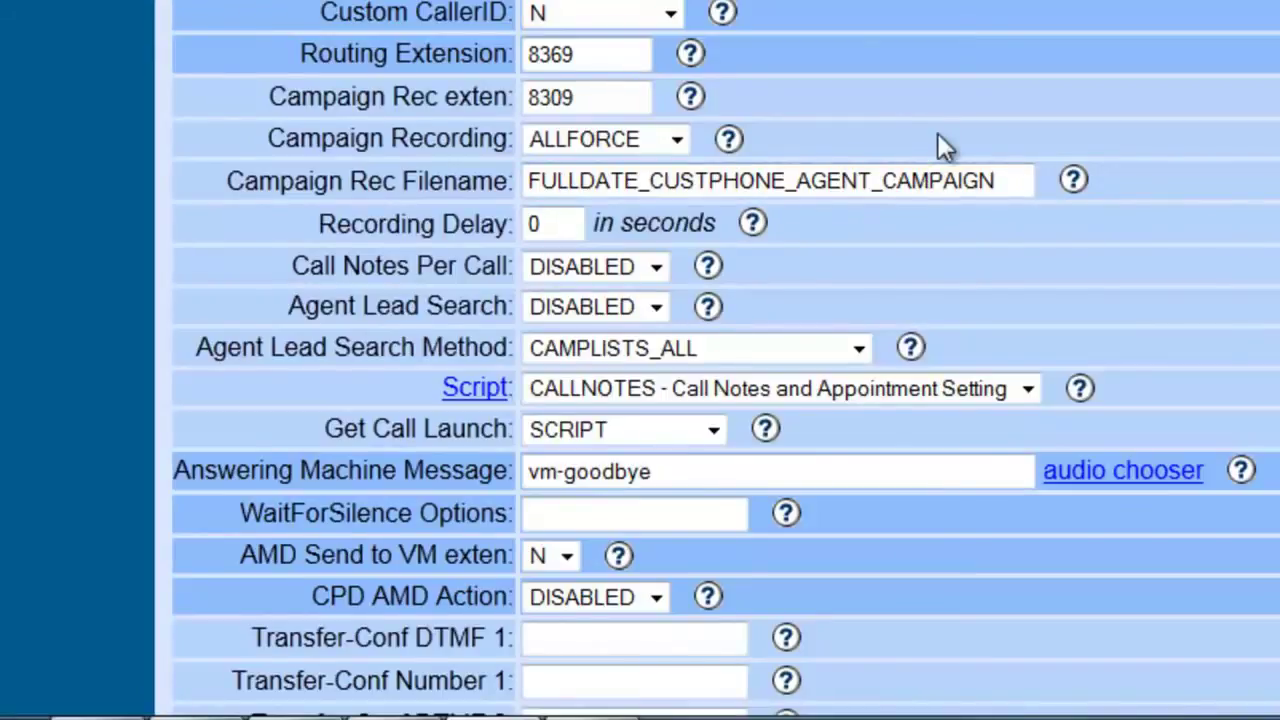
{"action": "scroll", "coordinate": [950, 220], "scroll_direction": "down", "scroll_amount": 4}
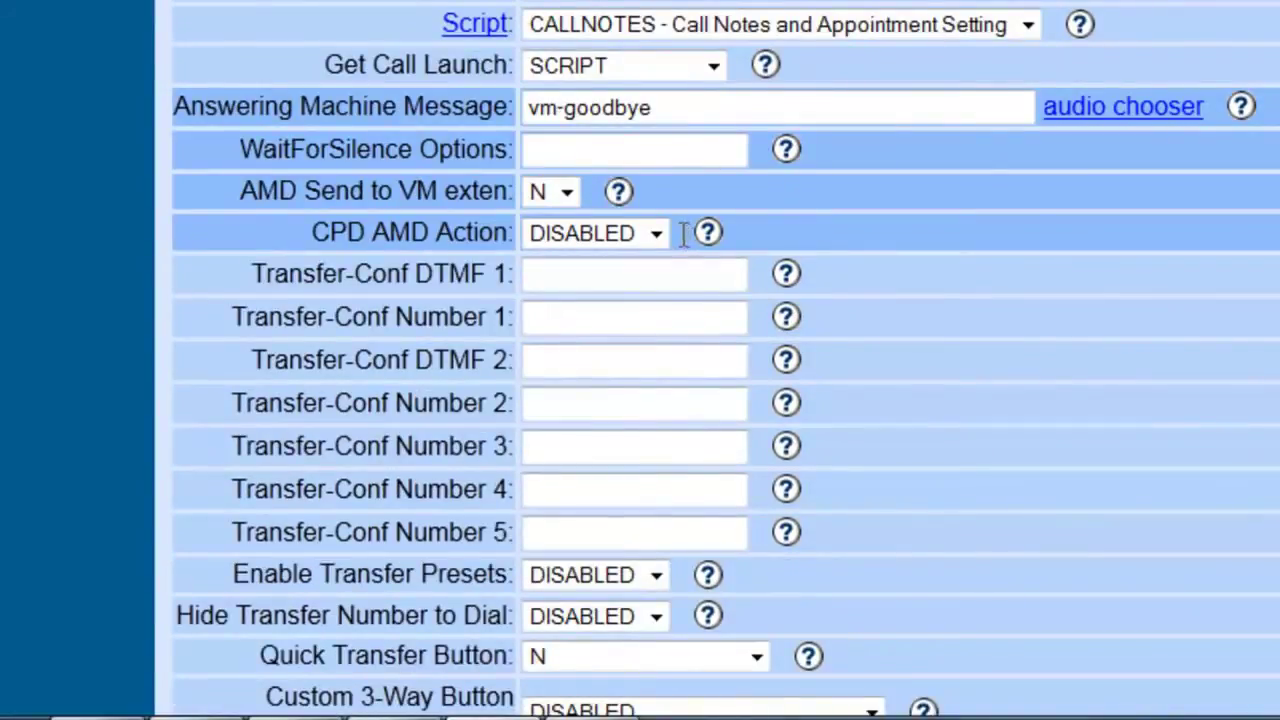
{"action": "scroll", "coordinate": [652, 210], "scroll_direction": "down", "scroll_amount": 4}
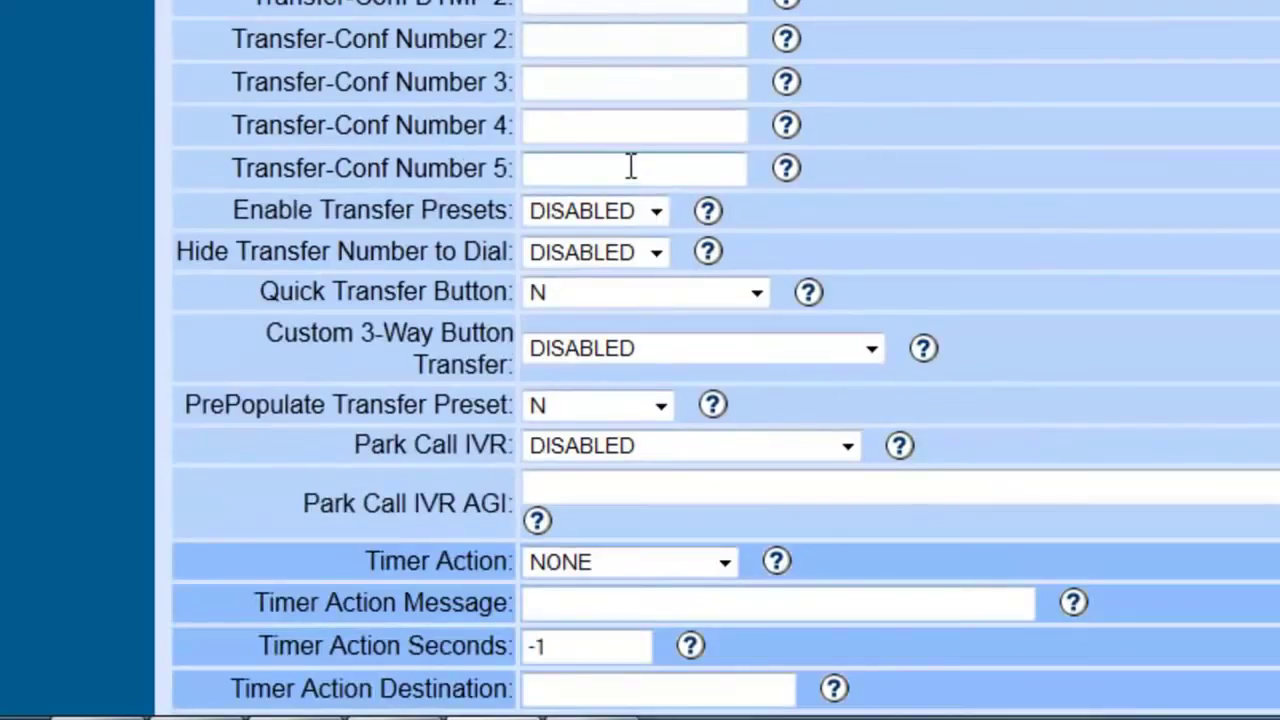
{"action": "scroll", "coordinate": [631, 169], "scroll_direction": "up", "scroll_amount": 2}
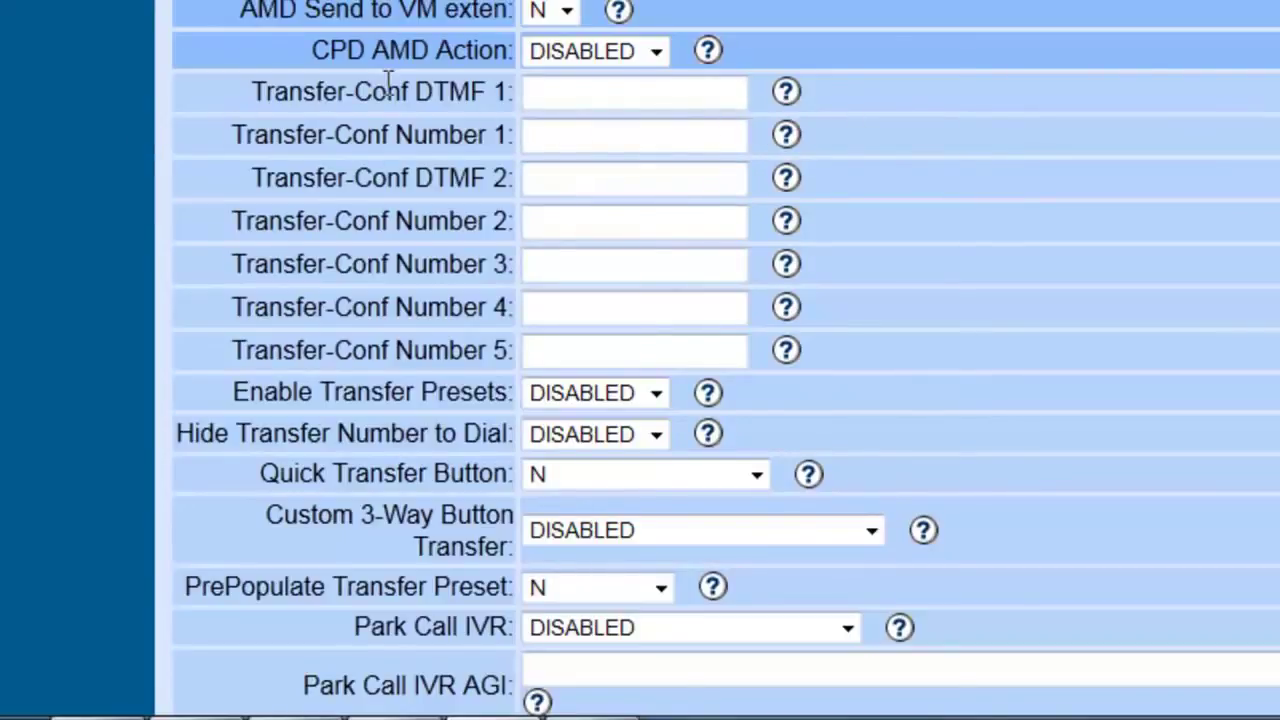
{"action": "left_click", "coordinate": [582, 133]}
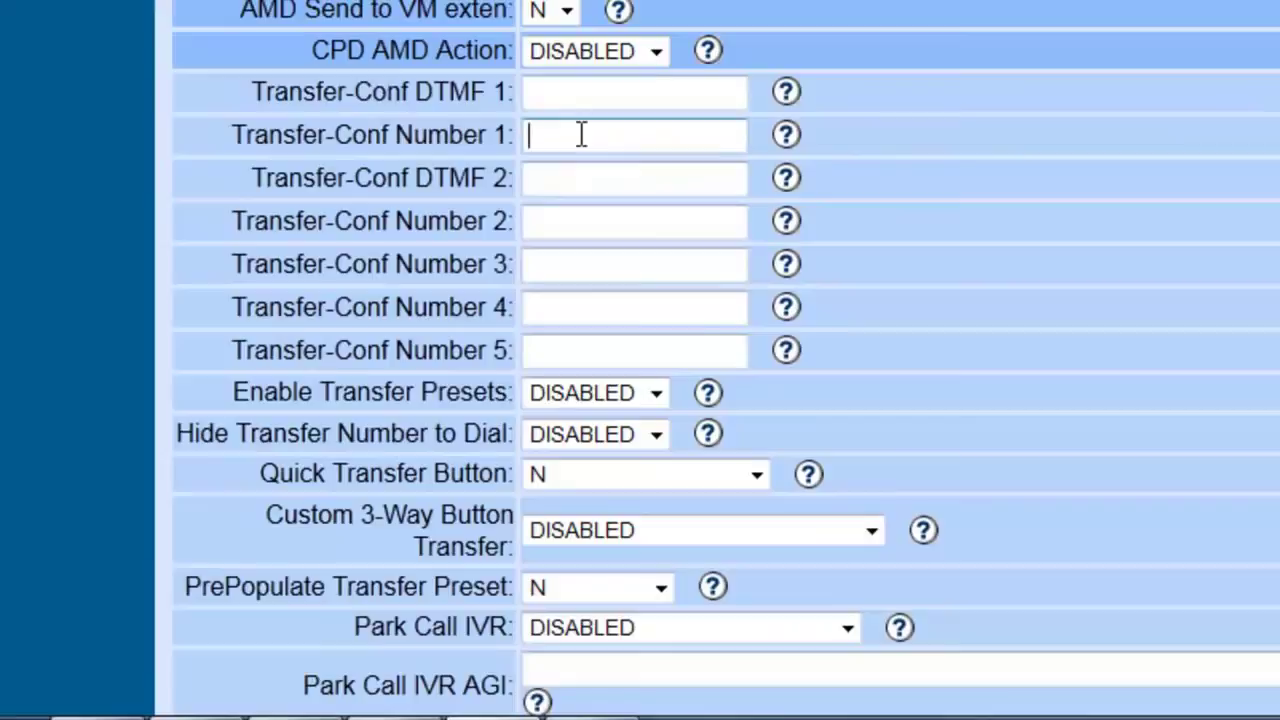
{"action": "left_click", "coordinate": [562, 219]}
{"action": "left_click", "coordinate": [554, 259]}
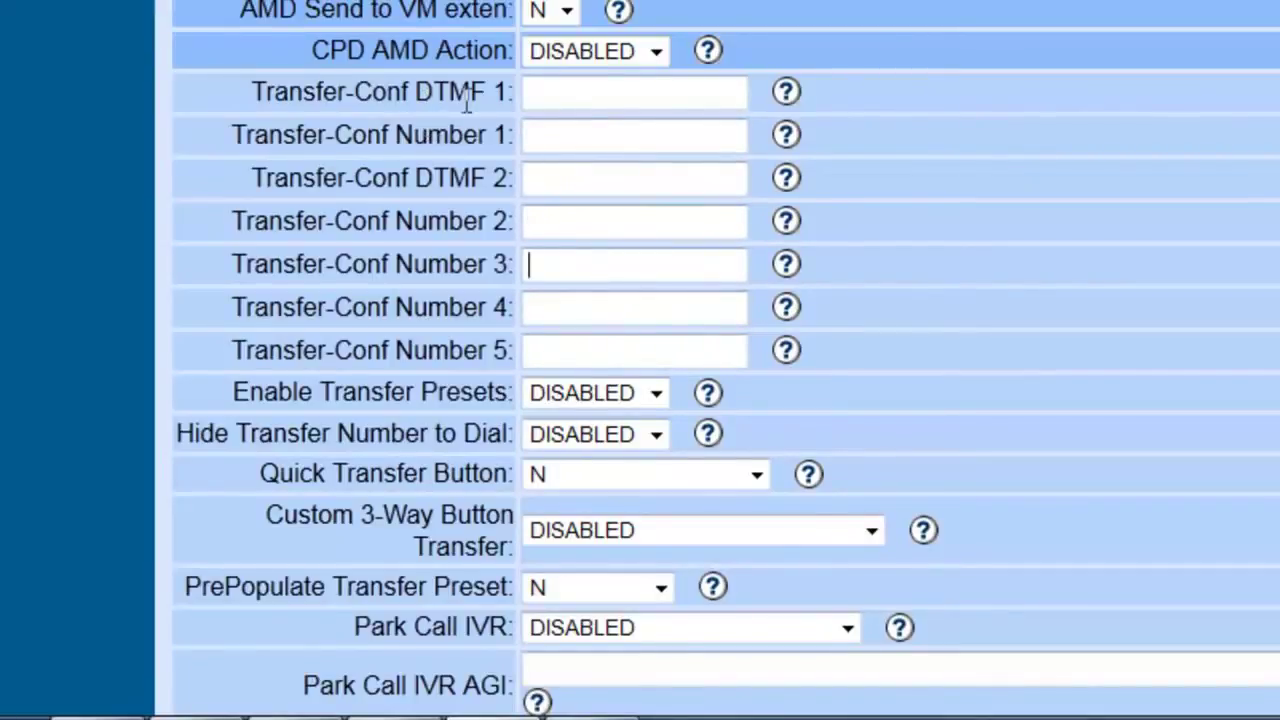
{"action": "left_click", "coordinate": [564, 104]}
- Keep Enable Transfer Presets set to DISABLED
{"action": "scroll", "coordinate": [580, 260], "scroll_direction": "down", "scroll_amount": 3}
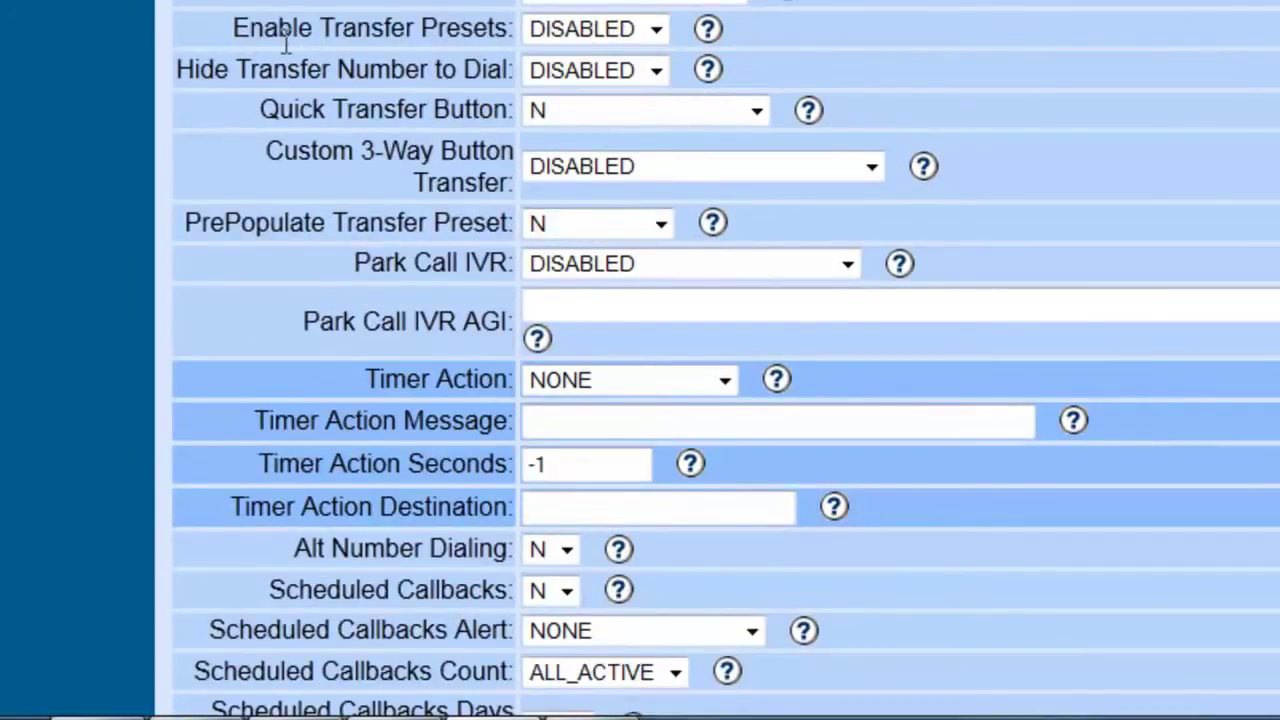
{"action": "left_click", "coordinate": [625, 38]}
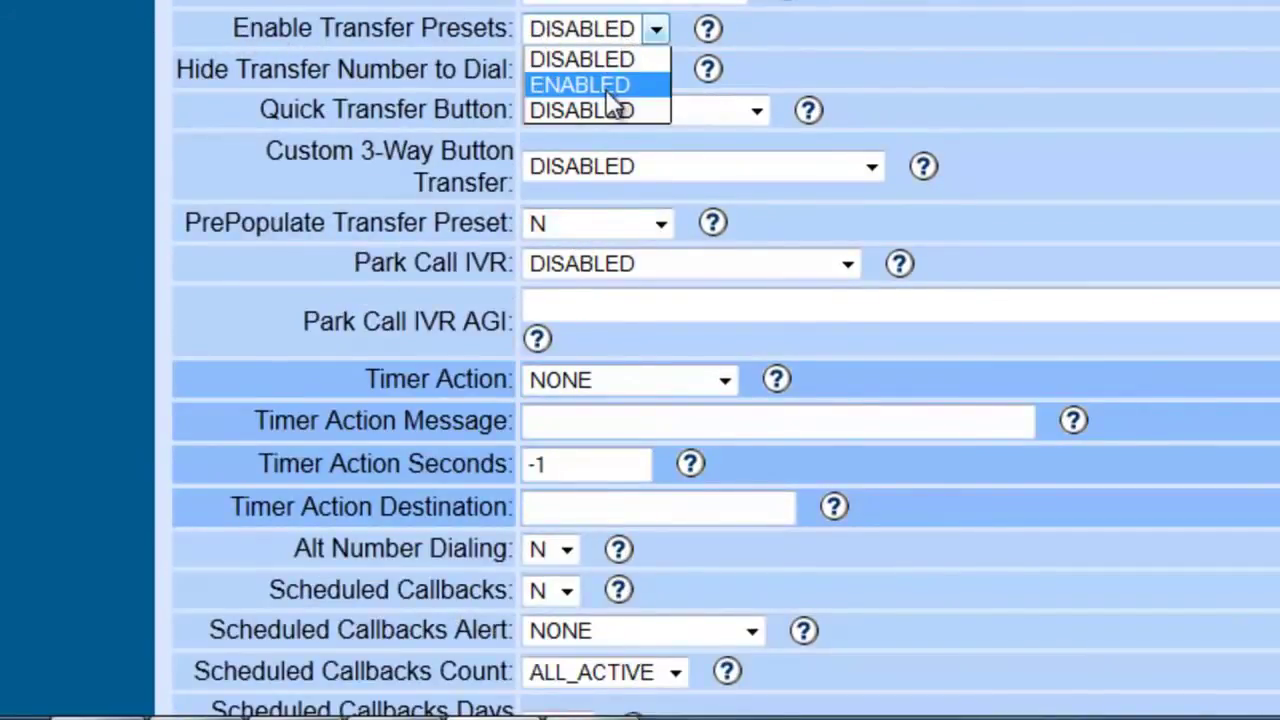
{"action": "left_click", "coordinate": [655, 30]}
- Set Use Internal DNC List to Y and review the nearby drop call settings
{"action": "scroll", "coordinate": [606, 120], "scroll_direction": "down", "scroll_amount": 3}
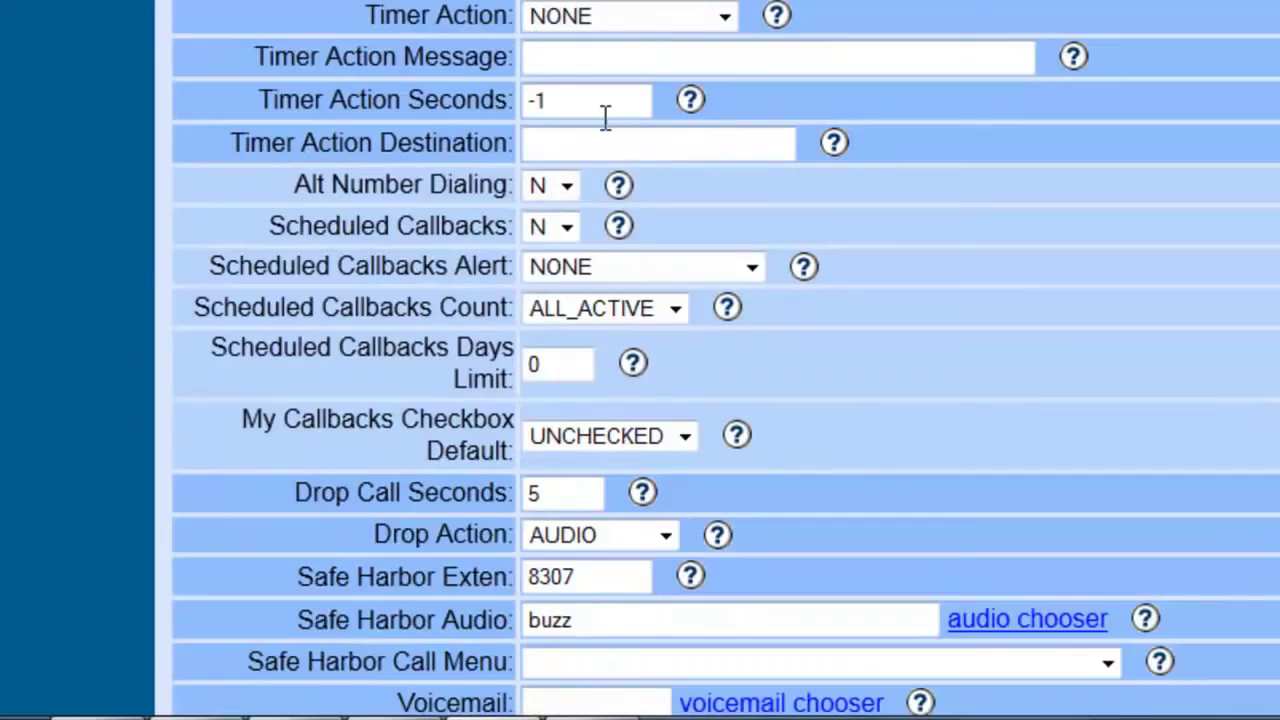
{"action": "scroll", "coordinate": [600, 95], "scroll_direction": "down", "scroll_amount": 2}
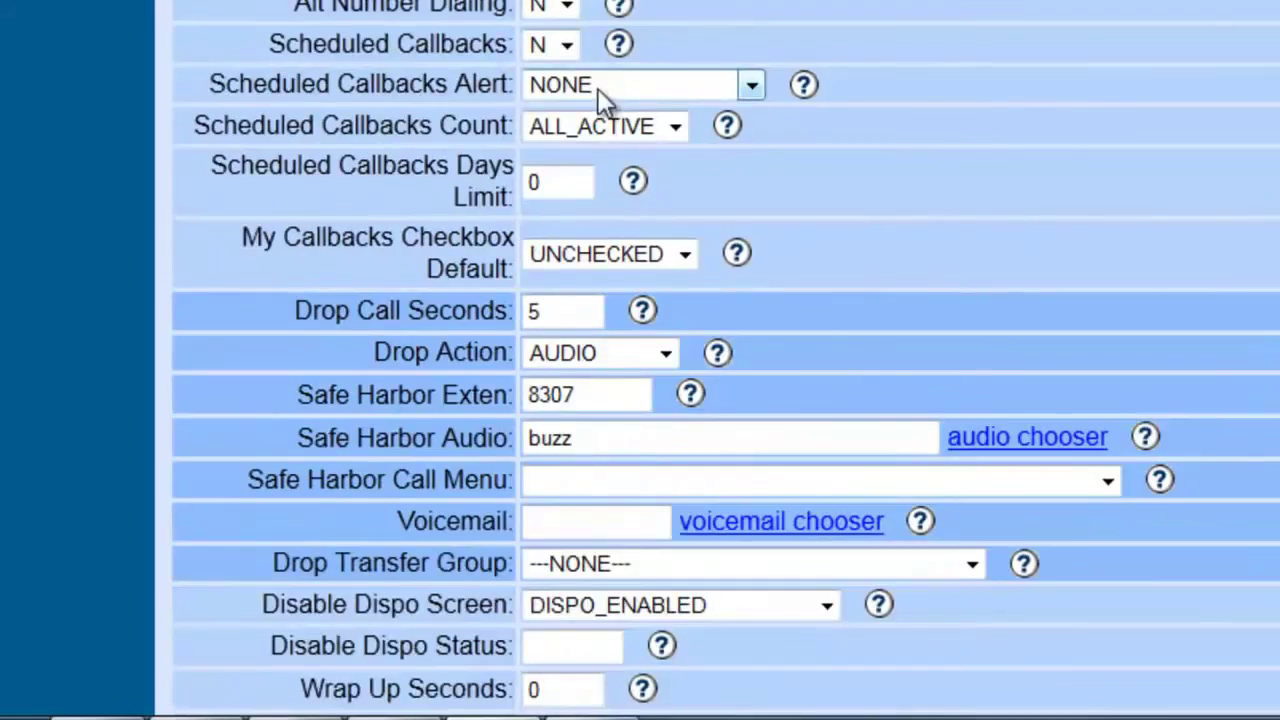
{"action": "scroll", "coordinate": [598, 88], "scroll_direction": "down", "scroll_amount": 5}
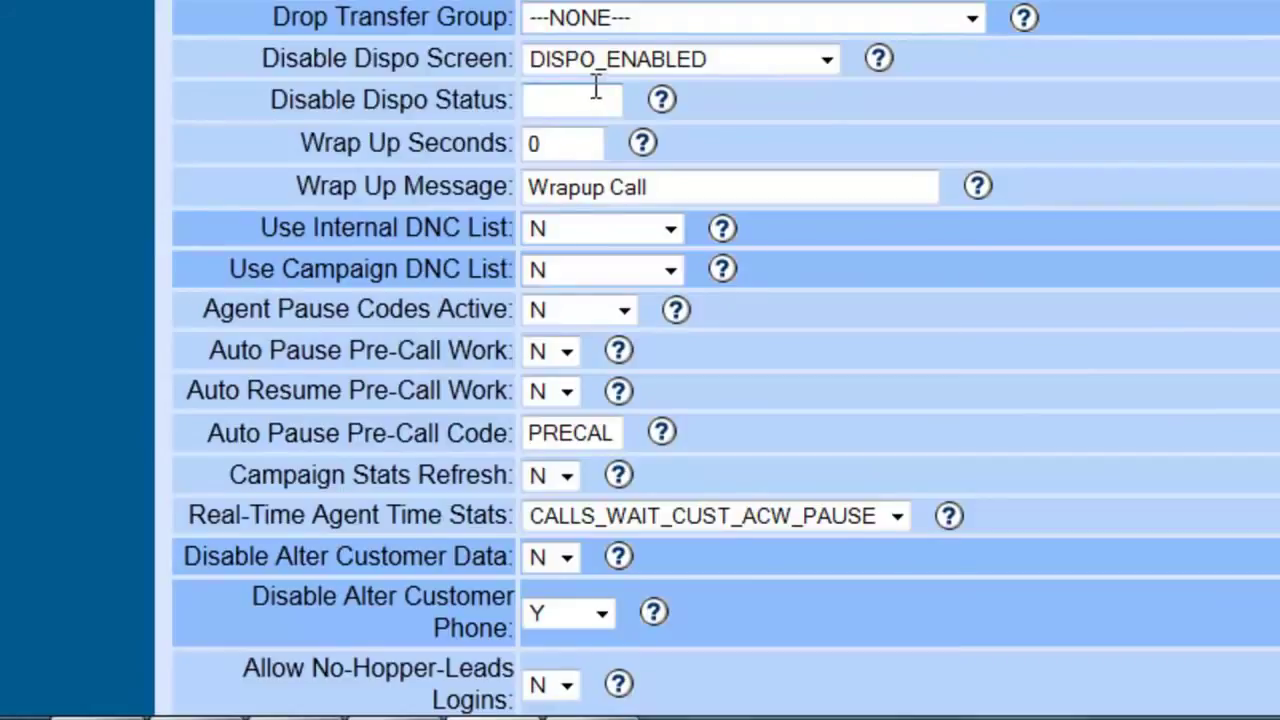
{"action": "left_click", "coordinate": [575, 230]}
{"action": "left_click", "coordinate": [566, 260]}
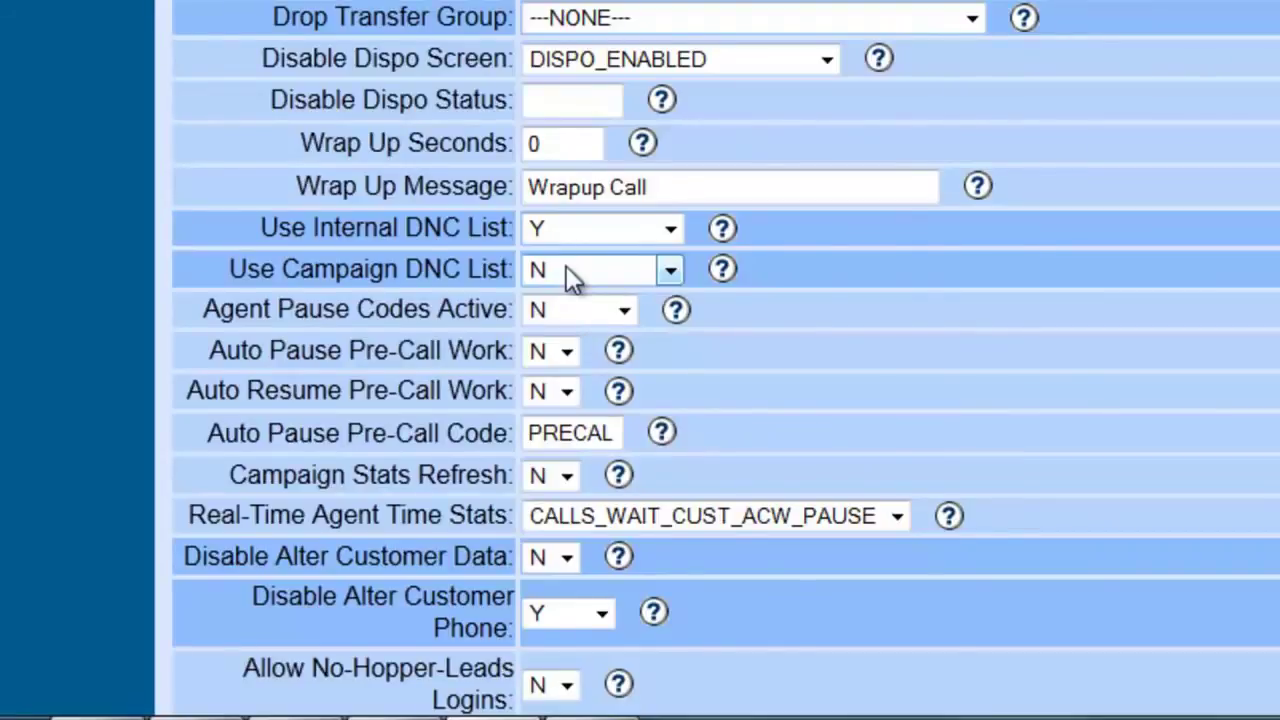
{"action": "scroll", "coordinate": [147, 97], "scroll_direction": "up", "scroll_amount": 15}
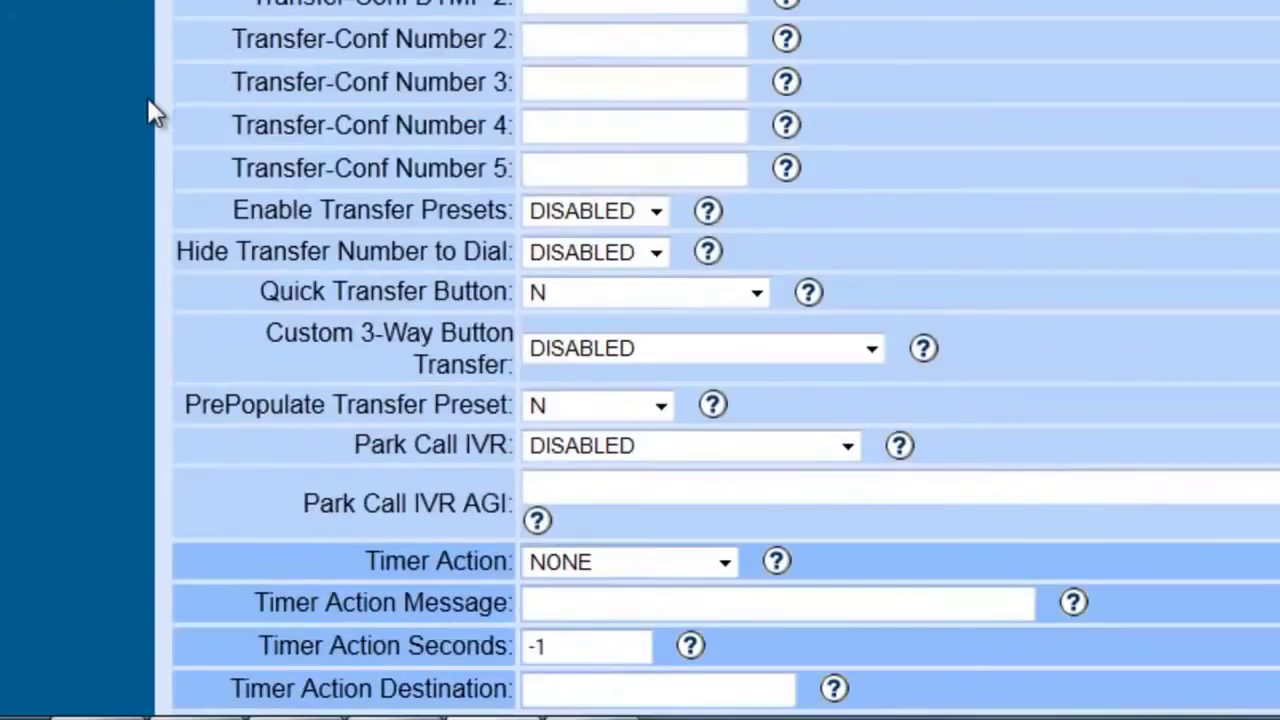
{"action": "scroll", "coordinate": [147, 97], "scroll_direction": "up", "scroll_amount": 3}
{"action": "scroll", "coordinate": [160, 100], "scroll_direction": "down", "scroll_amount": 20}
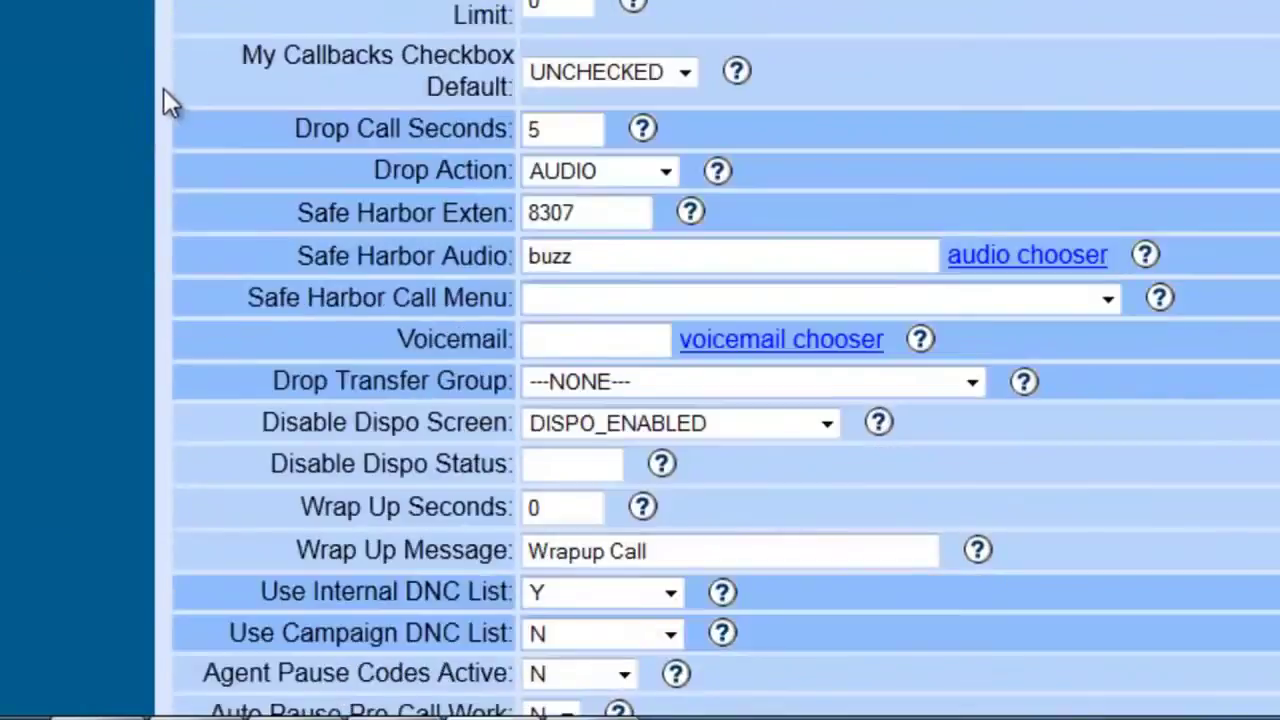
{"action": "scroll", "coordinate": [213, 79], "scroll_direction": "down", "scroll_amount": 8}
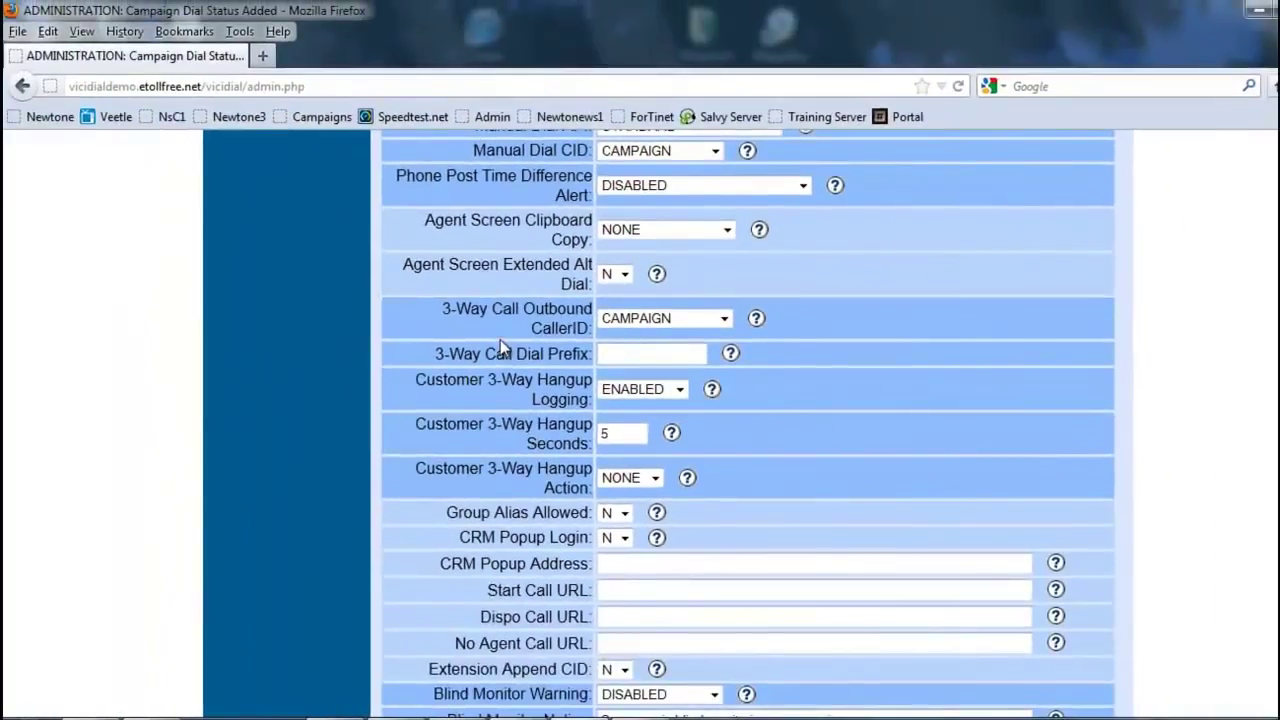
{"action": "scroll", "coordinate": [502, 337], "scroll_direction": "up", "scroll_amount": 4}
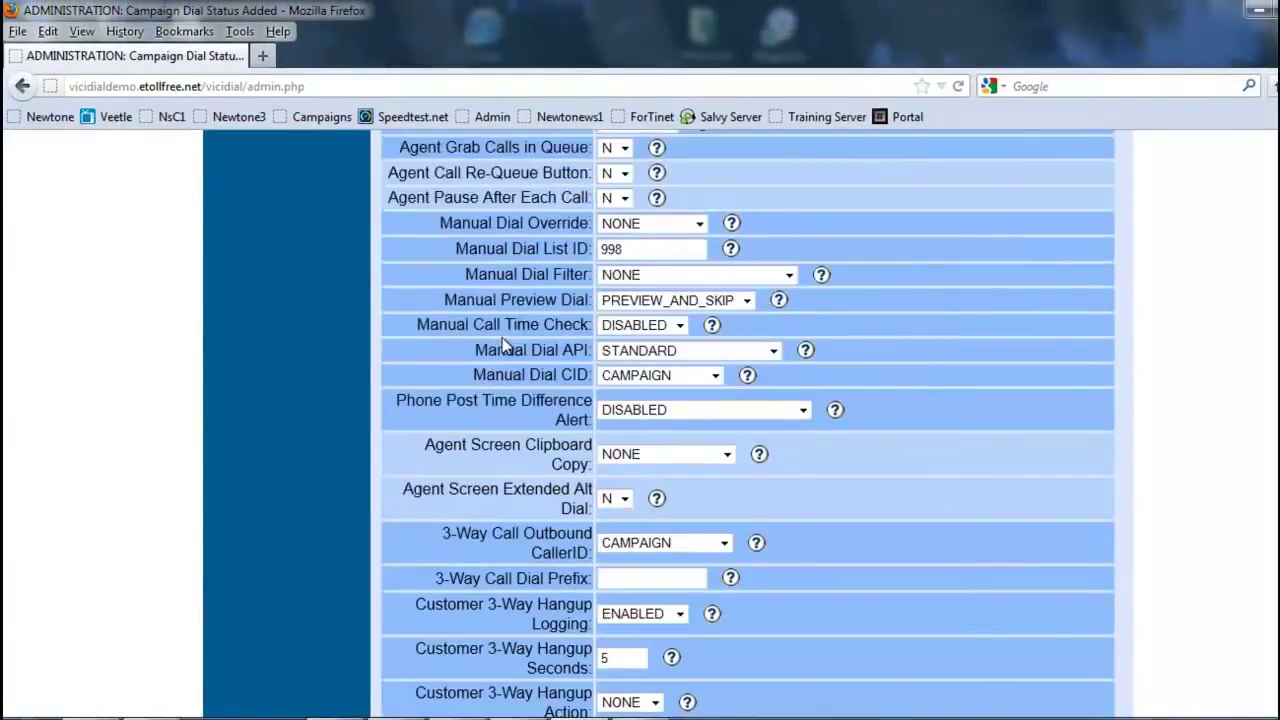
{"action": "scroll", "coordinate": [502, 337], "scroll_direction": "up", "scroll_amount": 2}
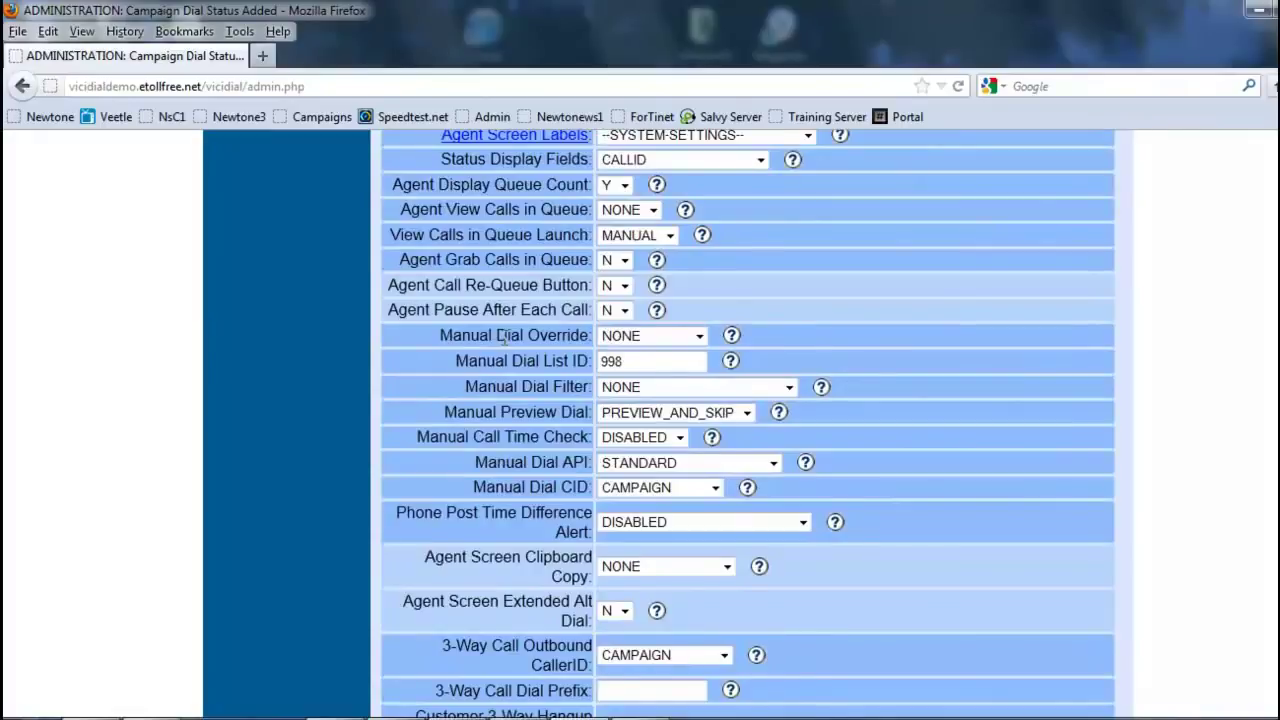
{"action": "scroll", "coordinate": [503, 338], "scroll_direction": "up", "scroll_amount": 3}
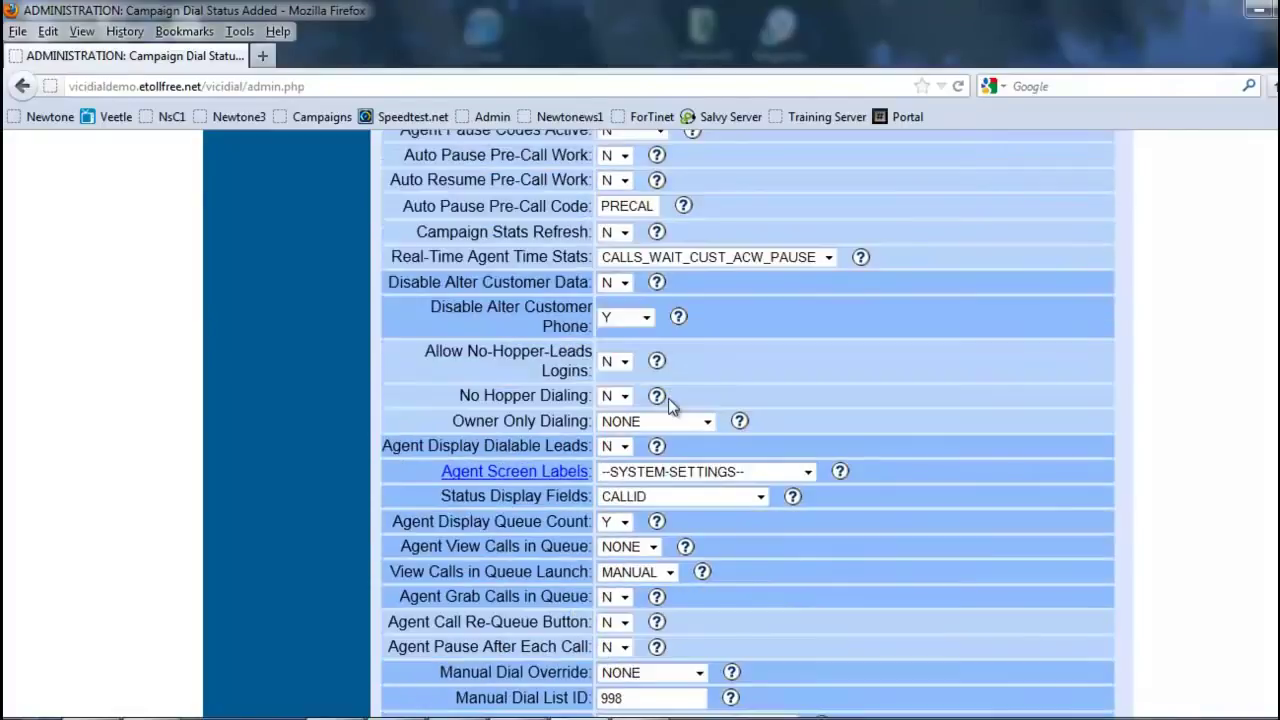
{"action": "scroll", "coordinate": [668, 398], "scroll_direction": "up", "scroll_amount": 1}
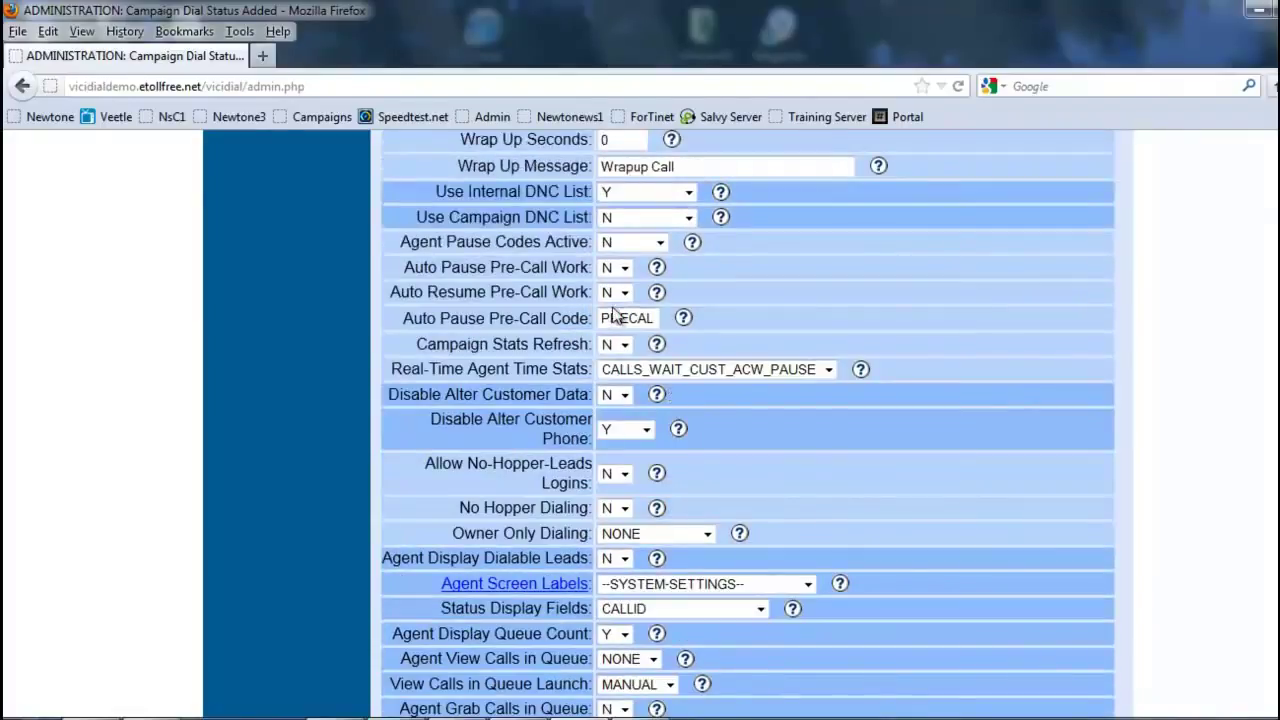
- Set Agent Pause Codes Active to FORCE
{"action": "left_click_drag", "start_coordinate": [398, 243], "coordinate": [592, 245]}
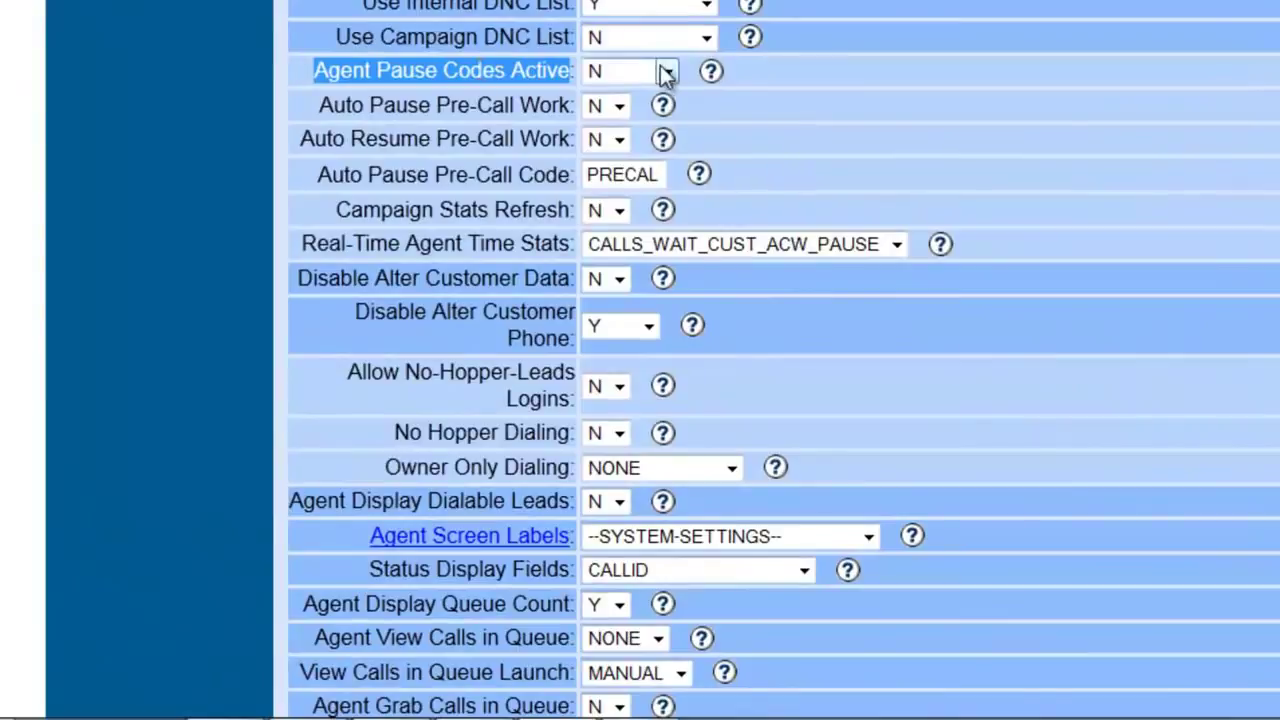
{"action": "left_click", "coordinate": [666, 72]}
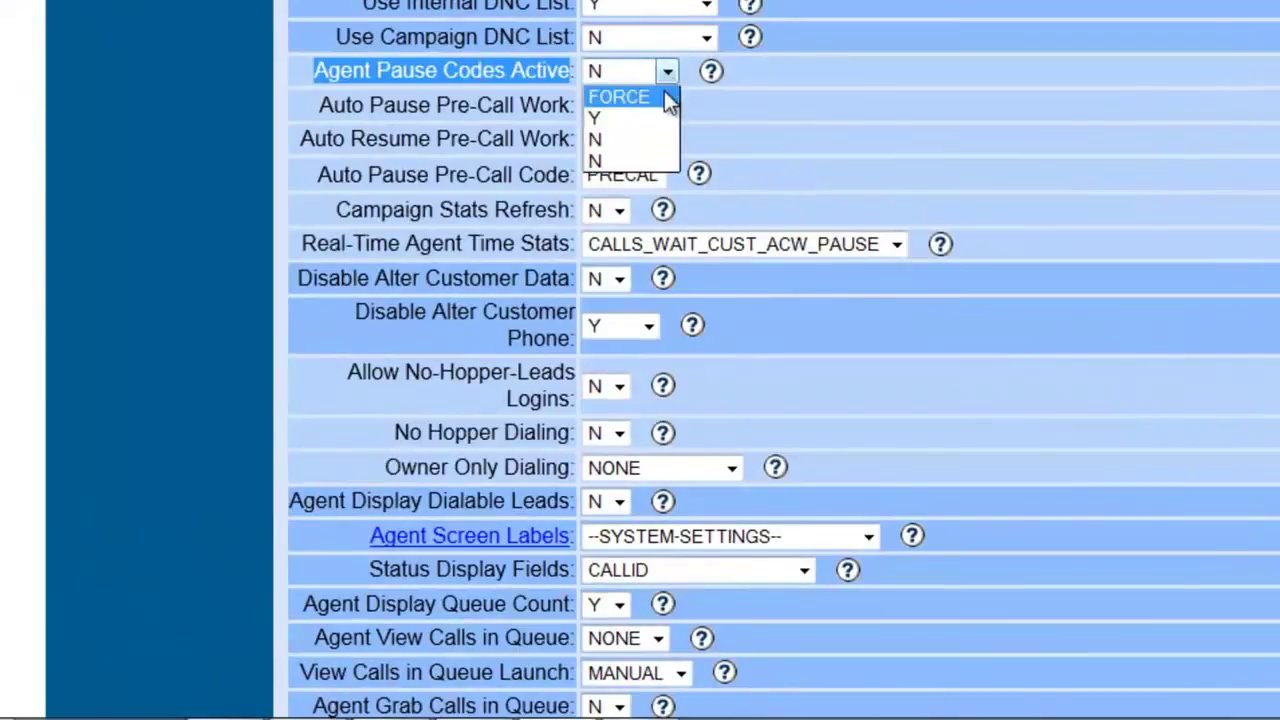
{"action": "left_click", "coordinate": [666, 97]}
{"action": "left_click", "coordinate": [704, 128]}
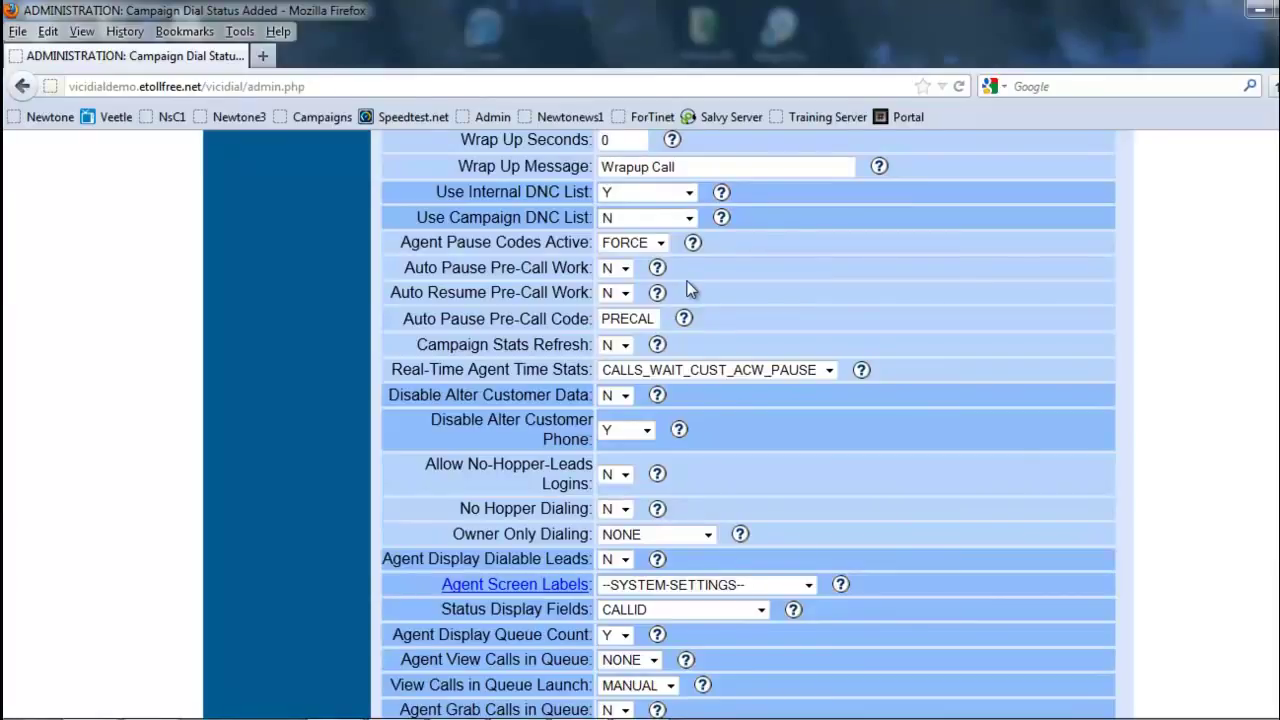
- Submit the TEST_OUT campaign detail edits and check the reloaded page keeps pre-call pause code PRECAL
{"action": "scroll", "coordinate": [536, 345], "scroll_direction": "down", "scroll_amount": 2}
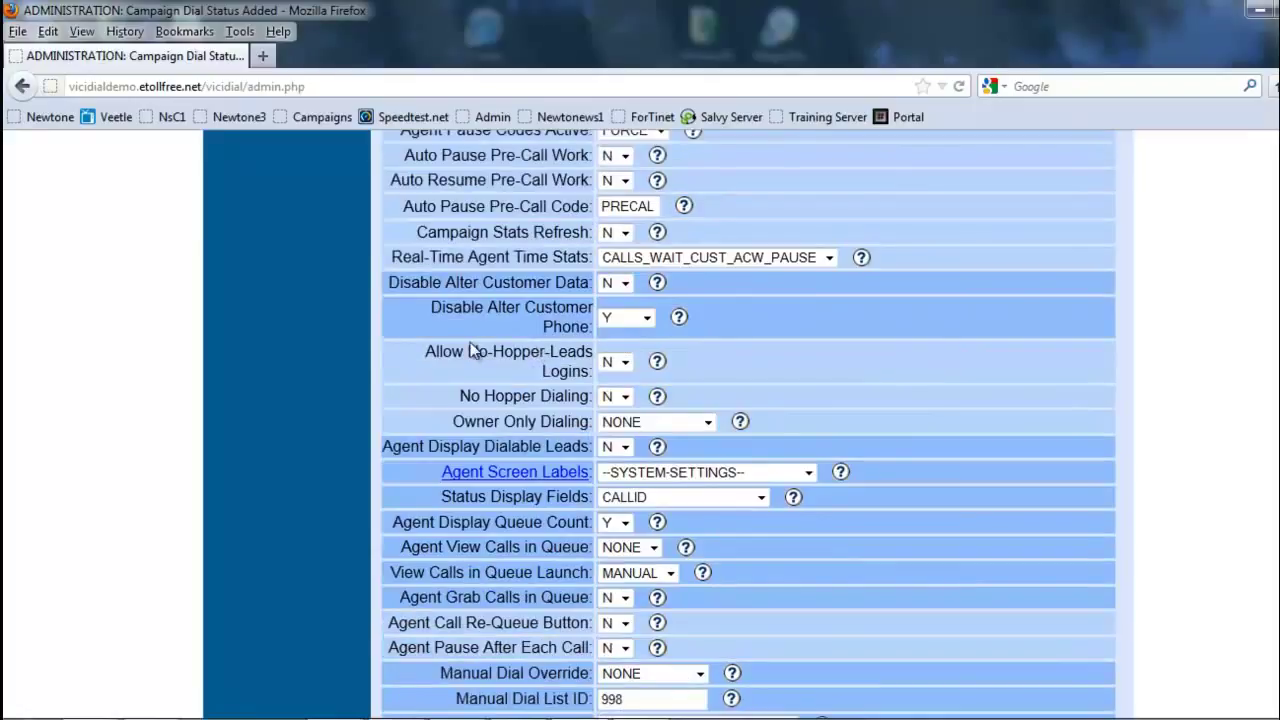
{"action": "scroll", "coordinate": [474, 352], "scroll_direction": "down", "scroll_amount": 2}
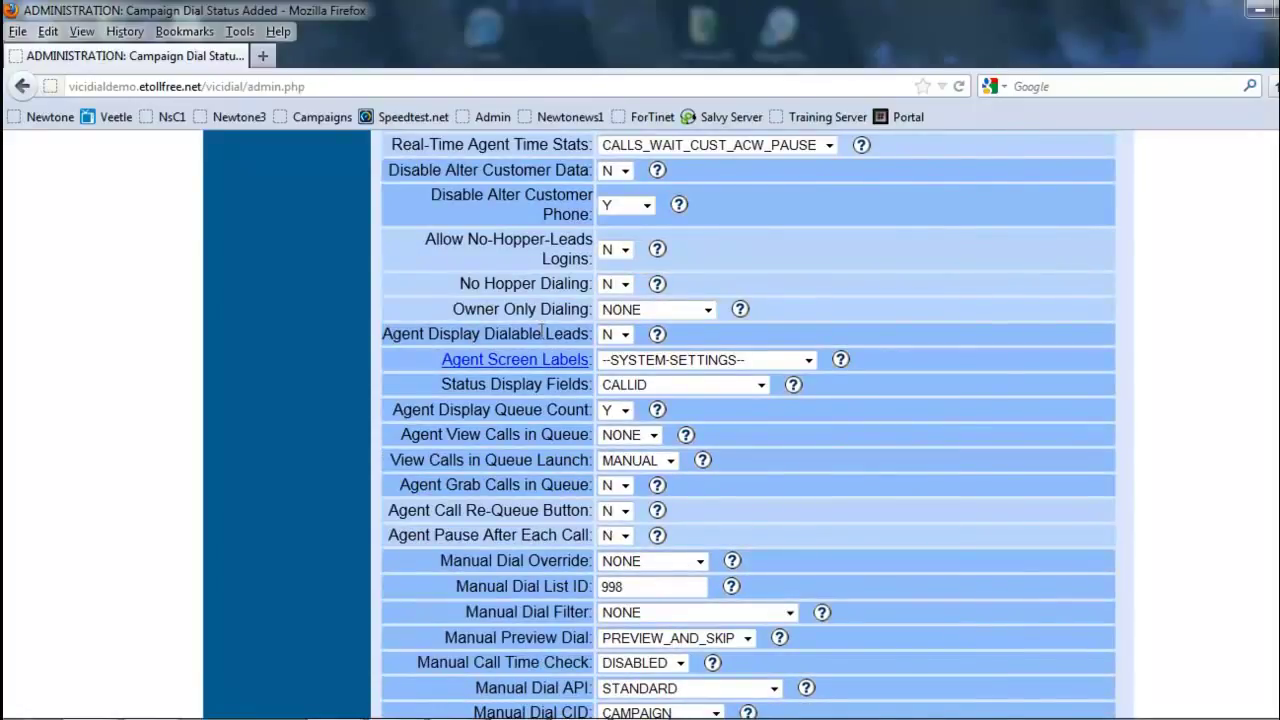
{"action": "scroll", "coordinate": [543, 331], "scroll_direction": "down", "scroll_amount": 2}
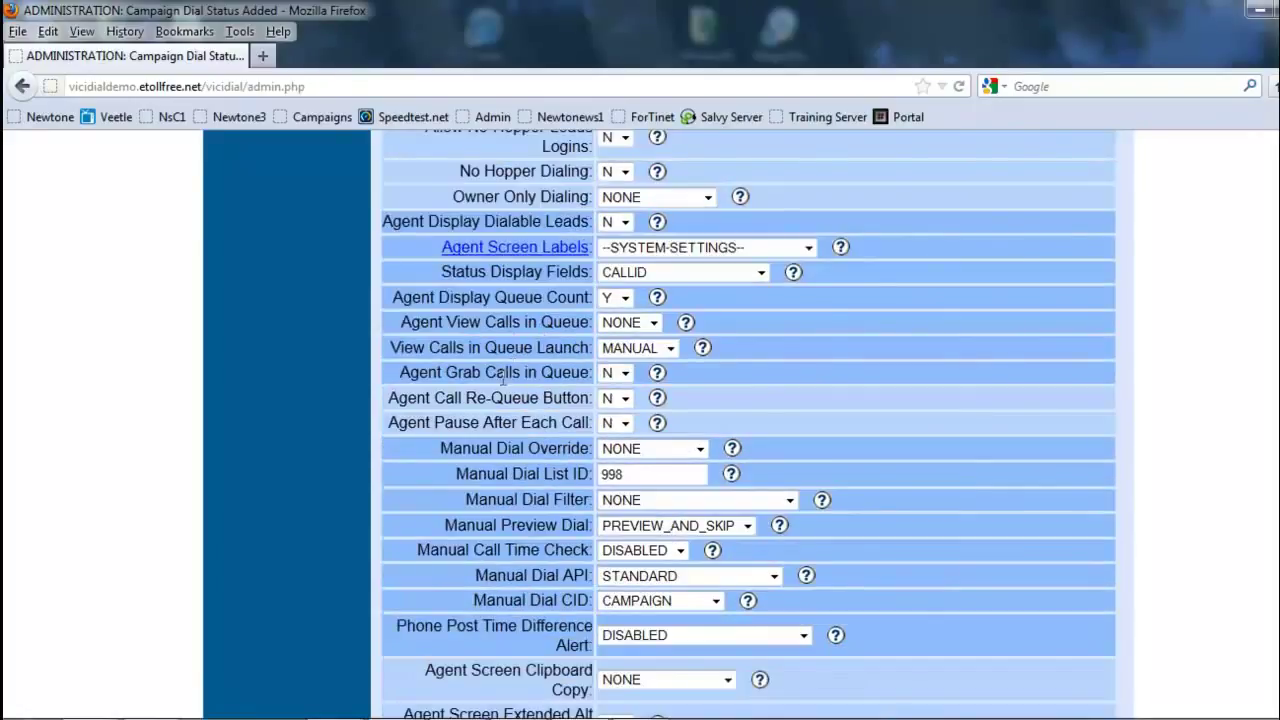
{"action": "scroll", "coordinate": [503, 377], "scroll_direction": "down", "scroll_amount": 12}
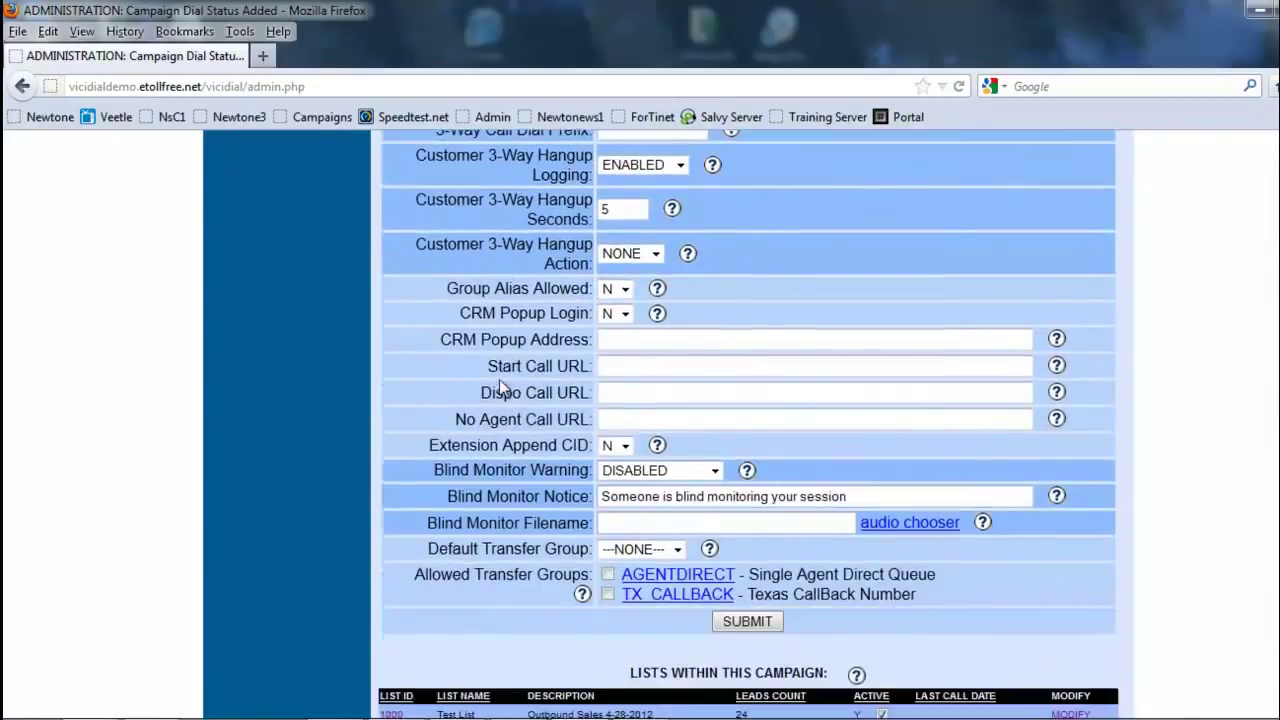
{"action": "scroll", "coordinate": [500, 384], "scroll_direction": "down", "scroll_amount": 2}
{"action": "scroll", "coordinate": [499, 374], "scroll_direction": "down", "scroll_amount": 2}
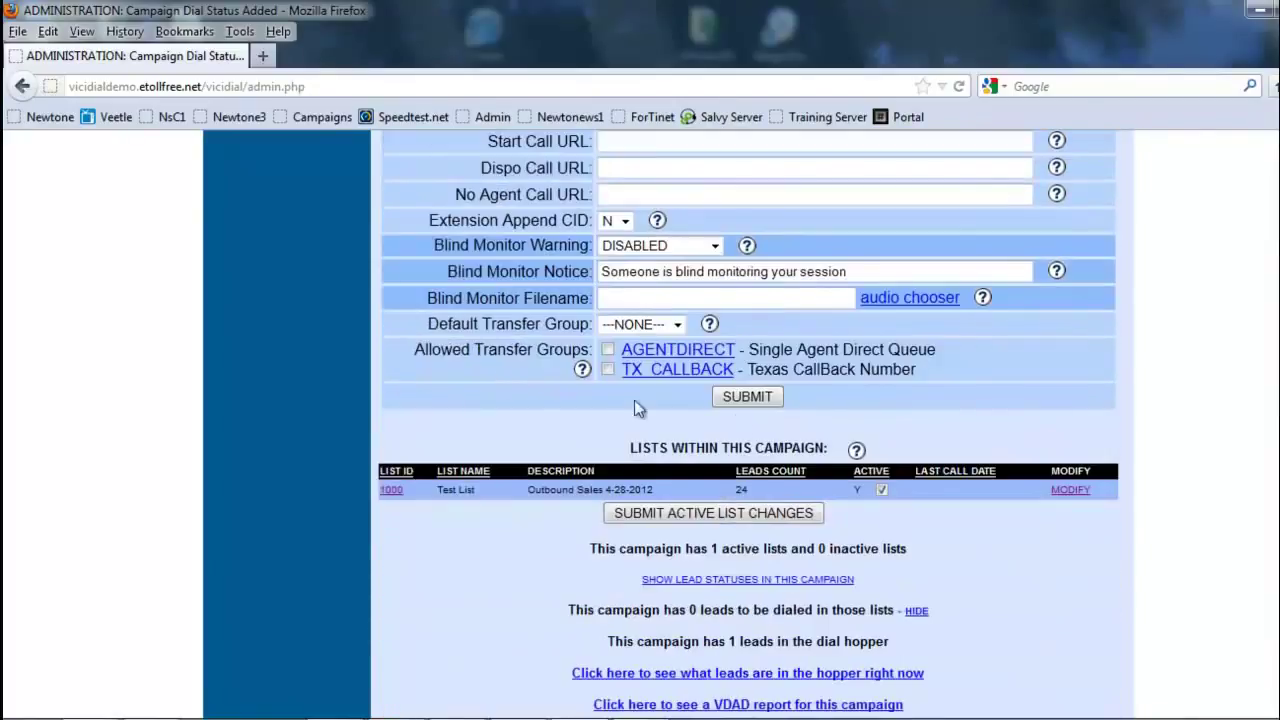
{"action": "left_click", "coordinate": [760, 398]}
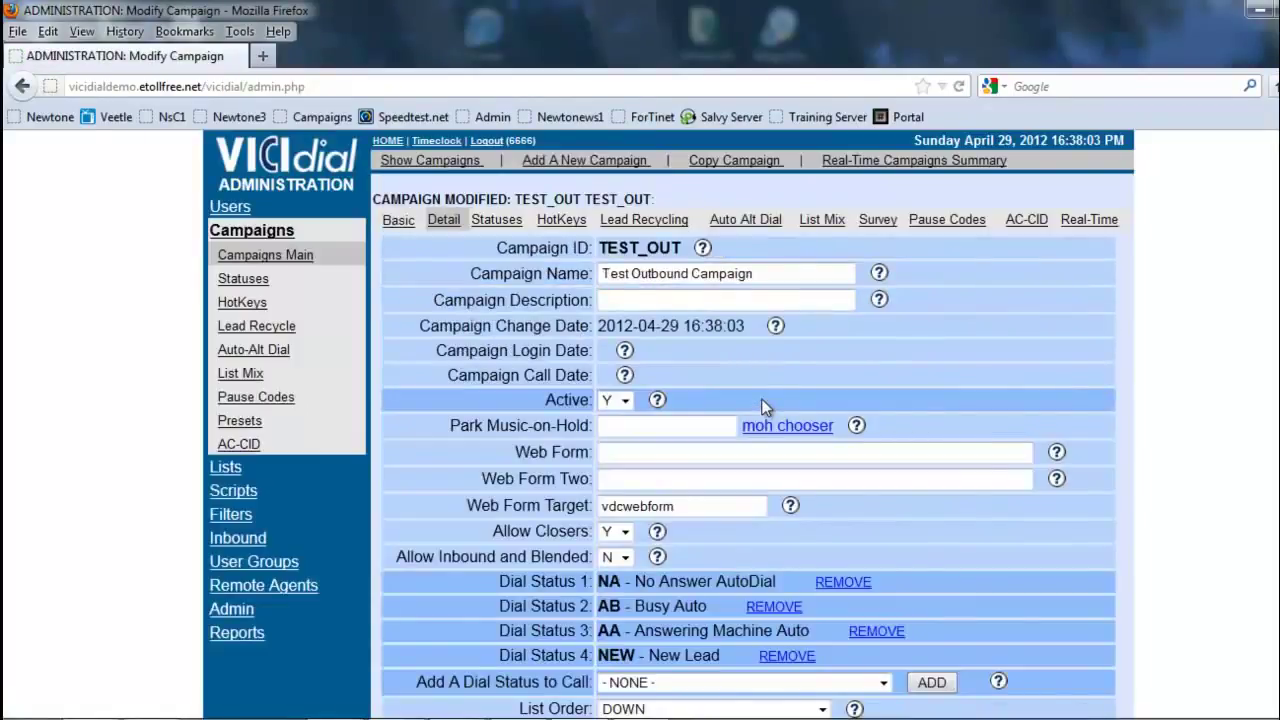
{"action": "scroll", "coordinate": [725, 403], "scroll_direction": "down", "scroll_amount": 10}
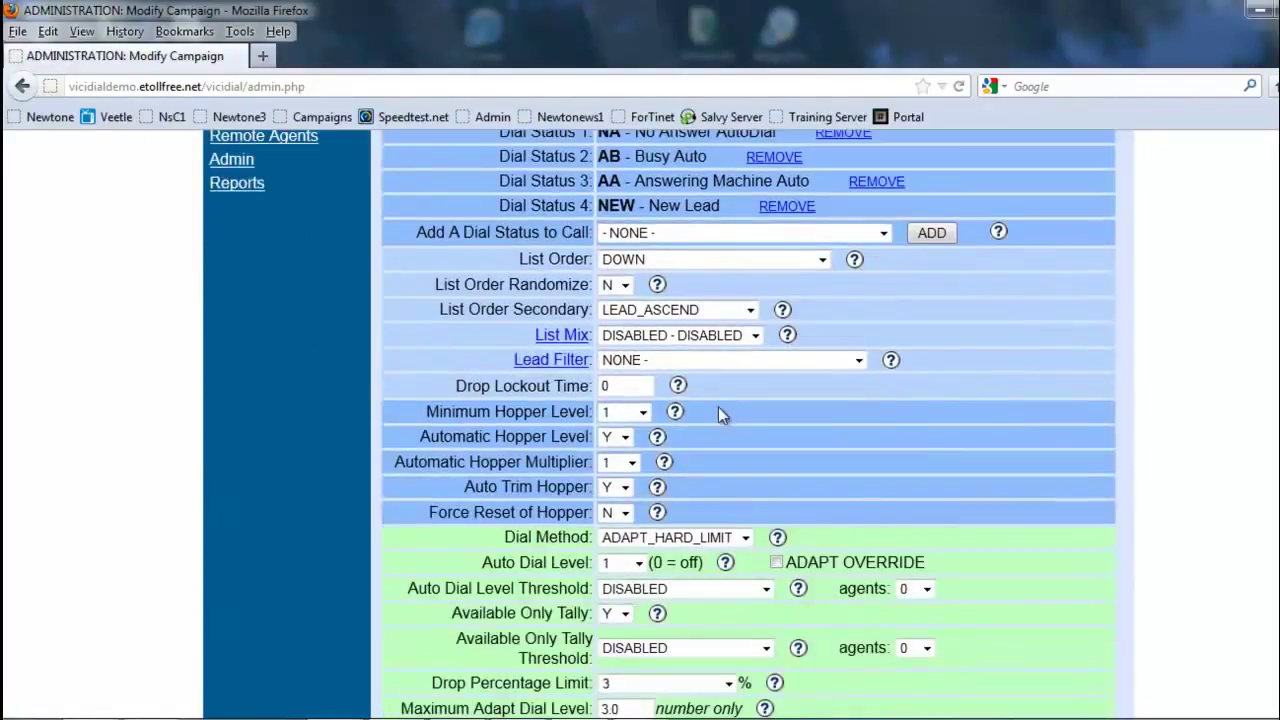
{"action": "scroll", "coordinate": [712, 412], "scroll_direction": "down", "scroll_amount": 10}
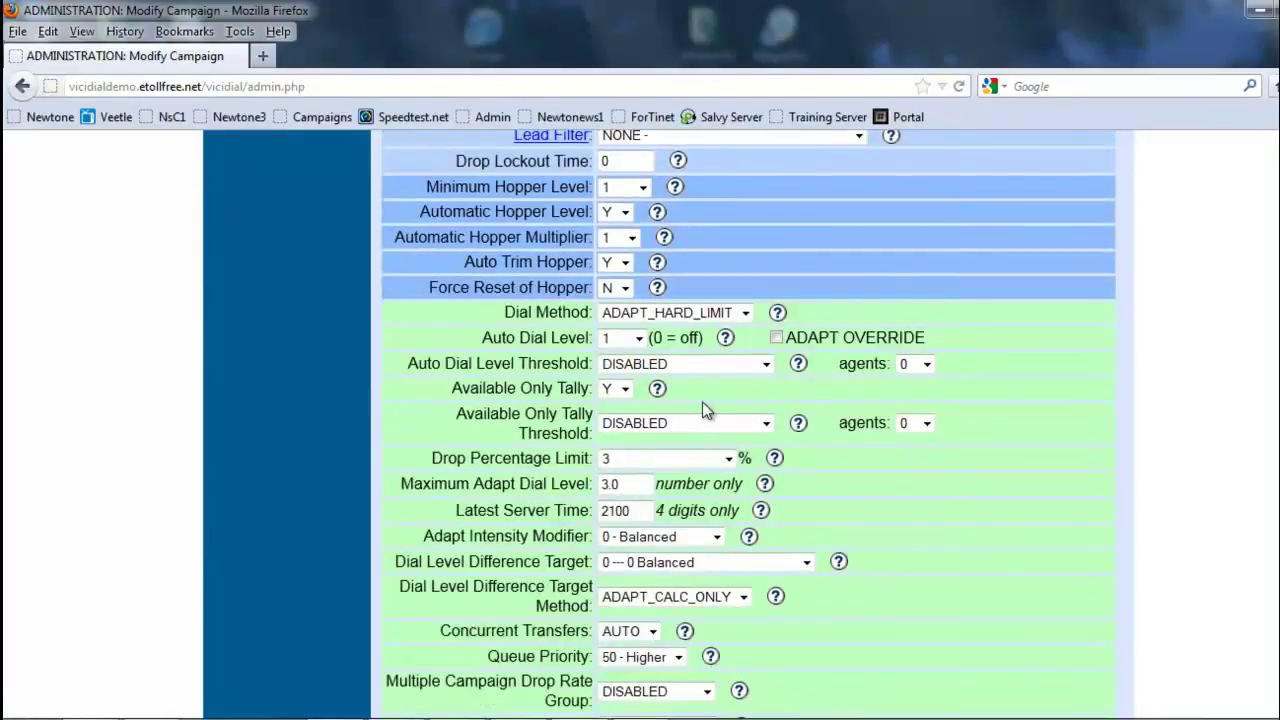
{"action": "scroll", "coordinate": [705, 405], "scroll_direction": "down", "scroll_amount": 20}
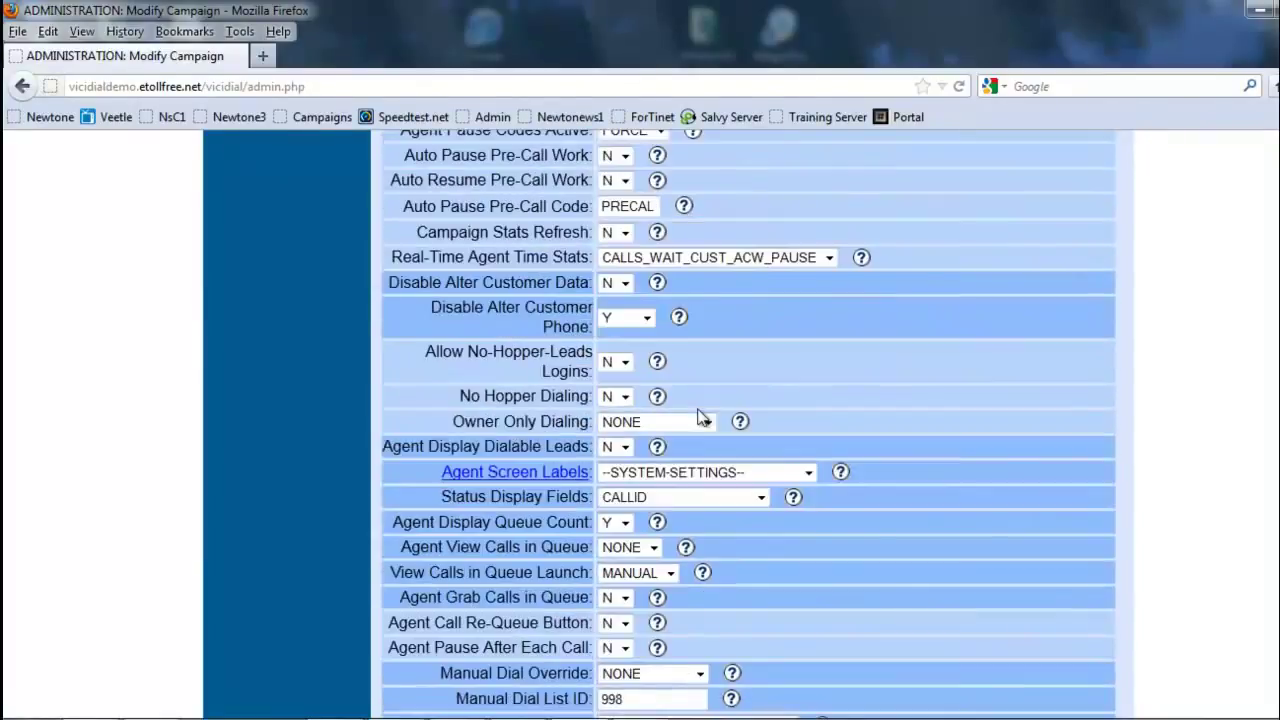